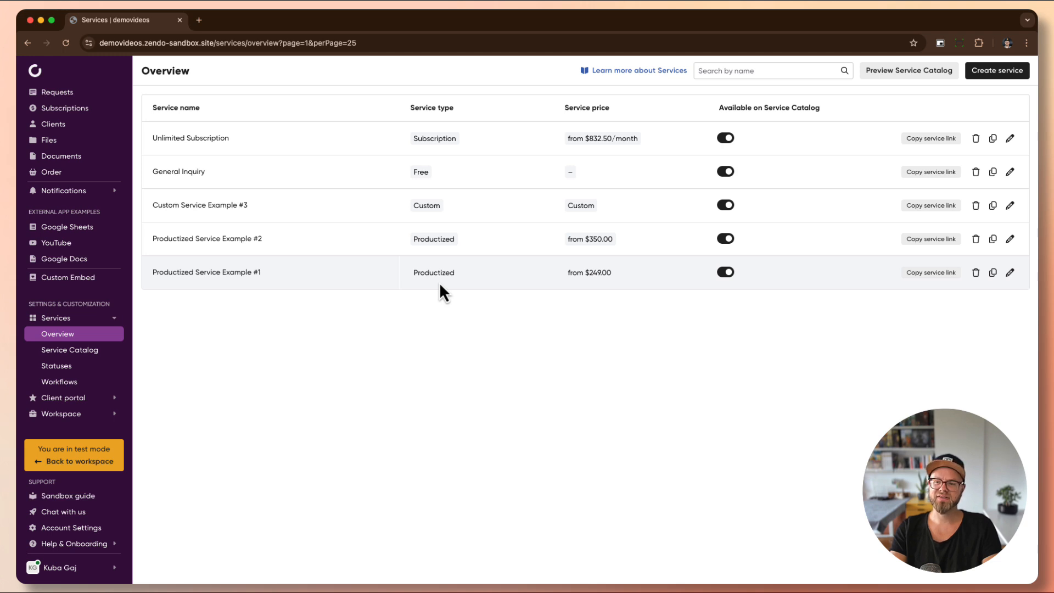
Preview the client-facing Service Catalog and look through all the services it offers.
click(878, 72)
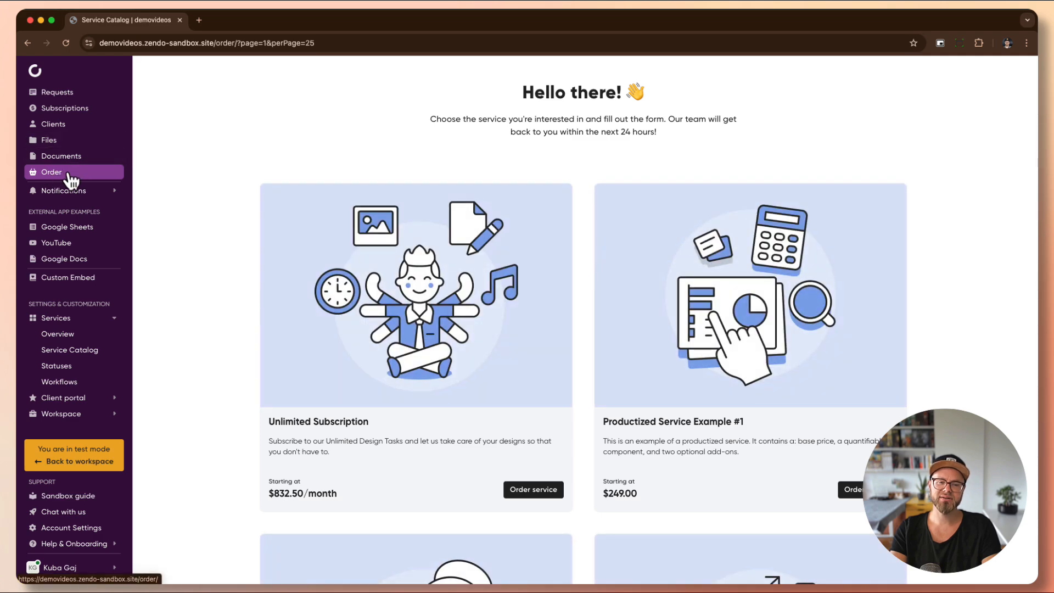
scroll(640, 231, down, 10)
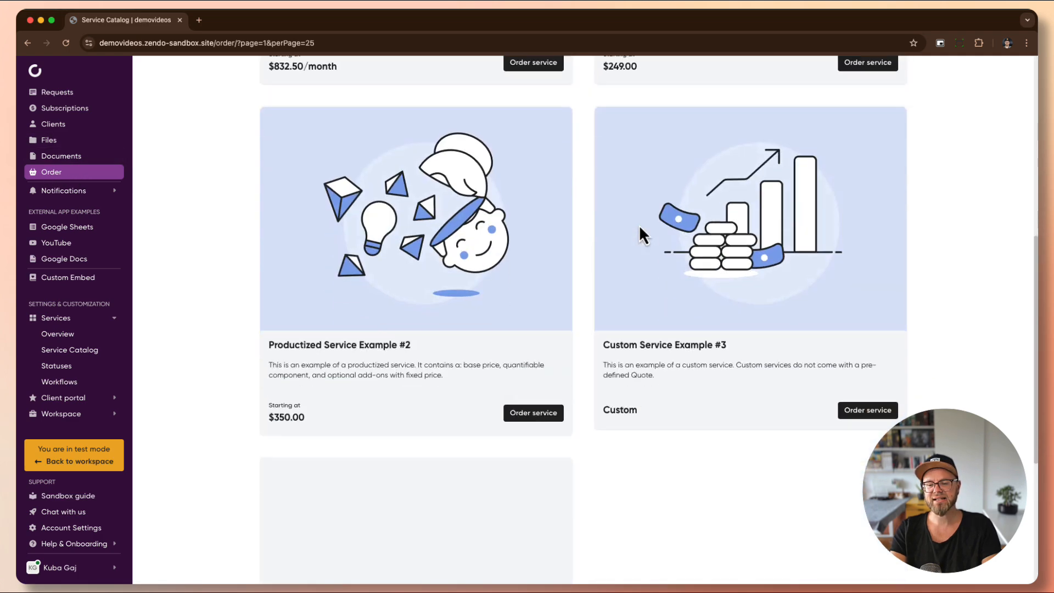
scroll(640, 230, down, 3)
scroll(639, 225, up, 12)
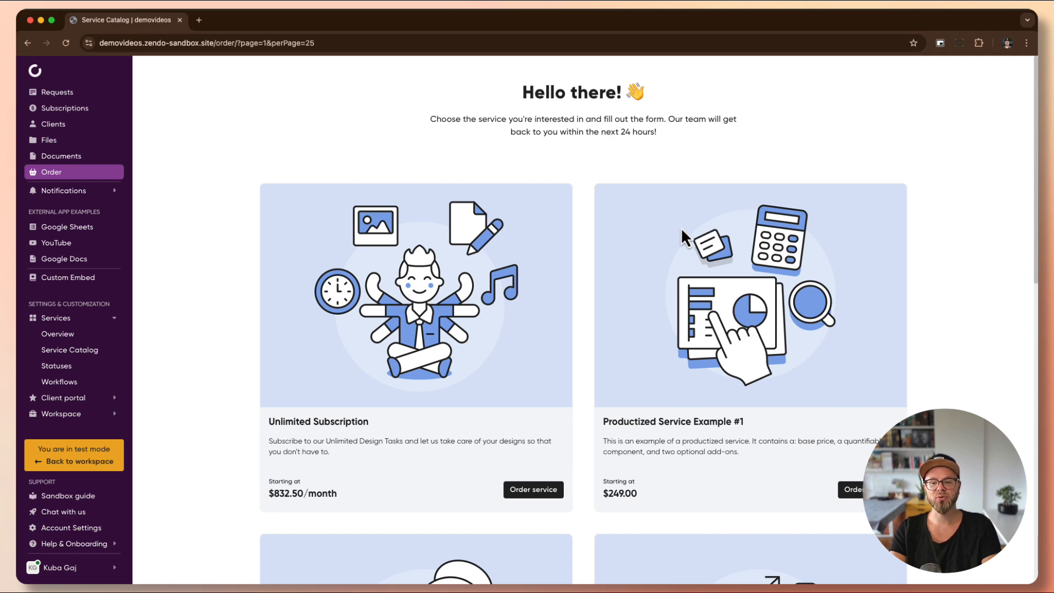
scroll(682, 233, down, 5)
scroll(684, 238, down, 1)
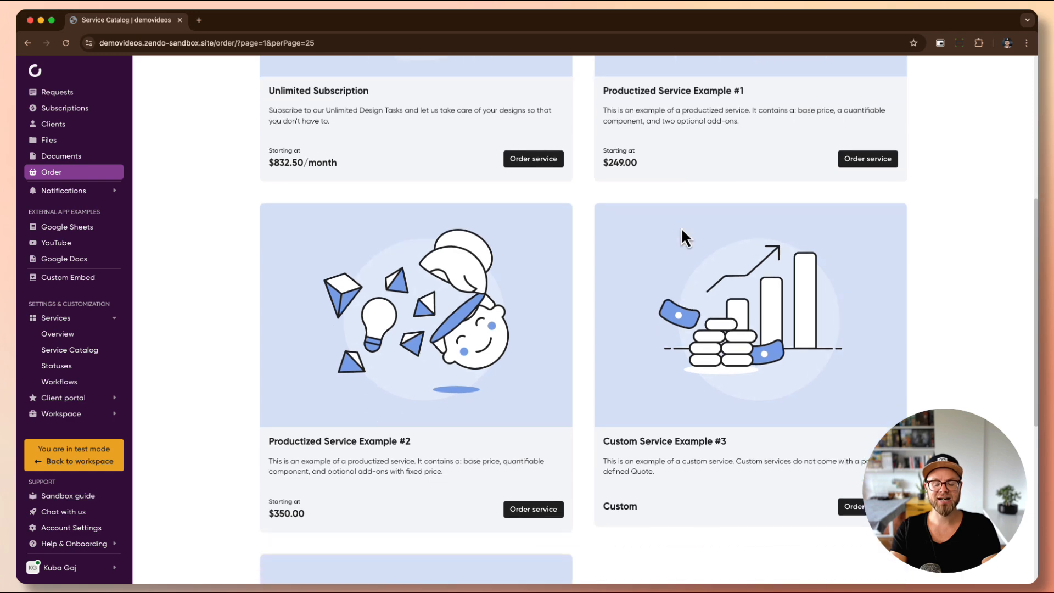
scroll(681, 227, up, 6)
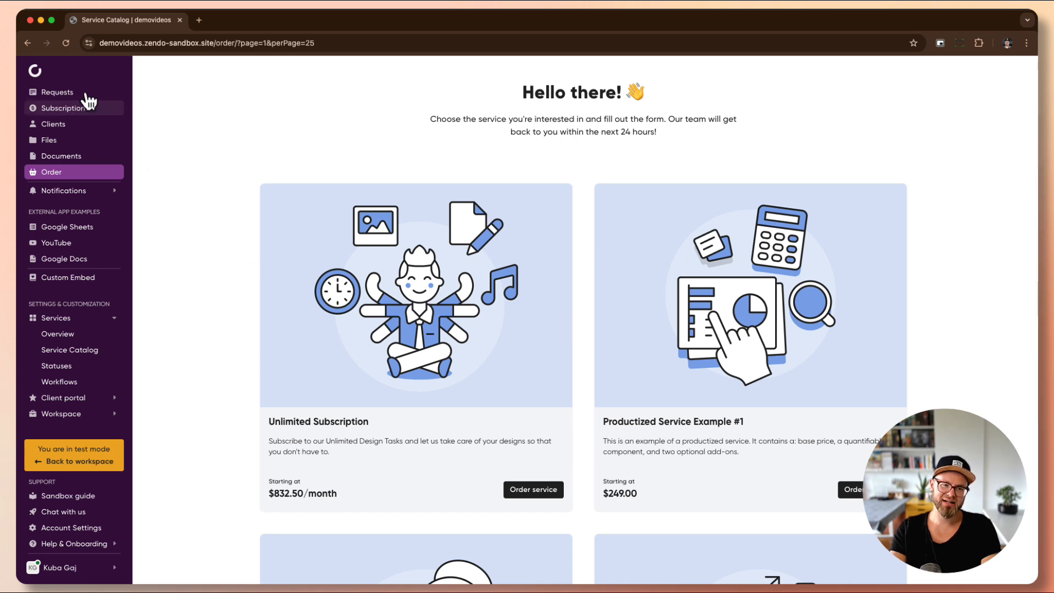
click(61, 172)
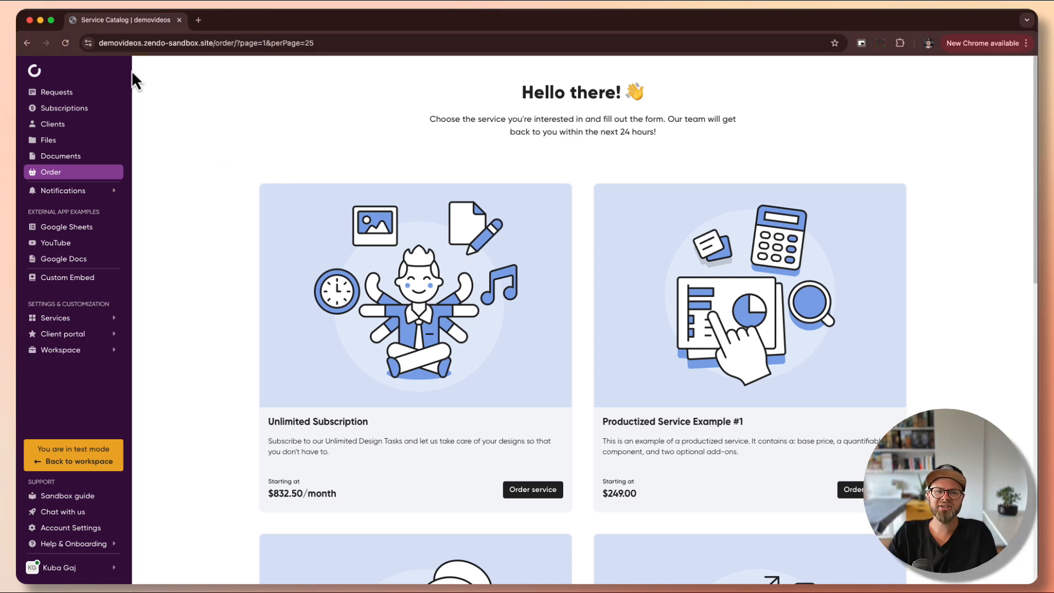
Copy the workspace domain from the Service Catalog page's address.
drag(99, 43, 235, 43)
key(super+c)
click(228, 102)
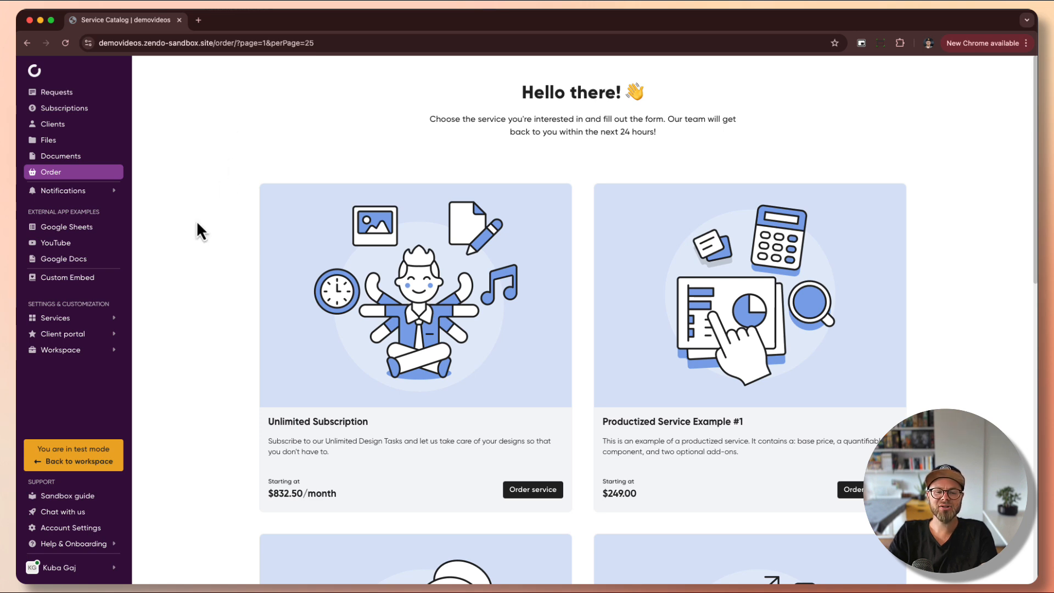
In the workspace's general settings, restrict workspace access to "Only invited users" and save the change.
click(73, 352)
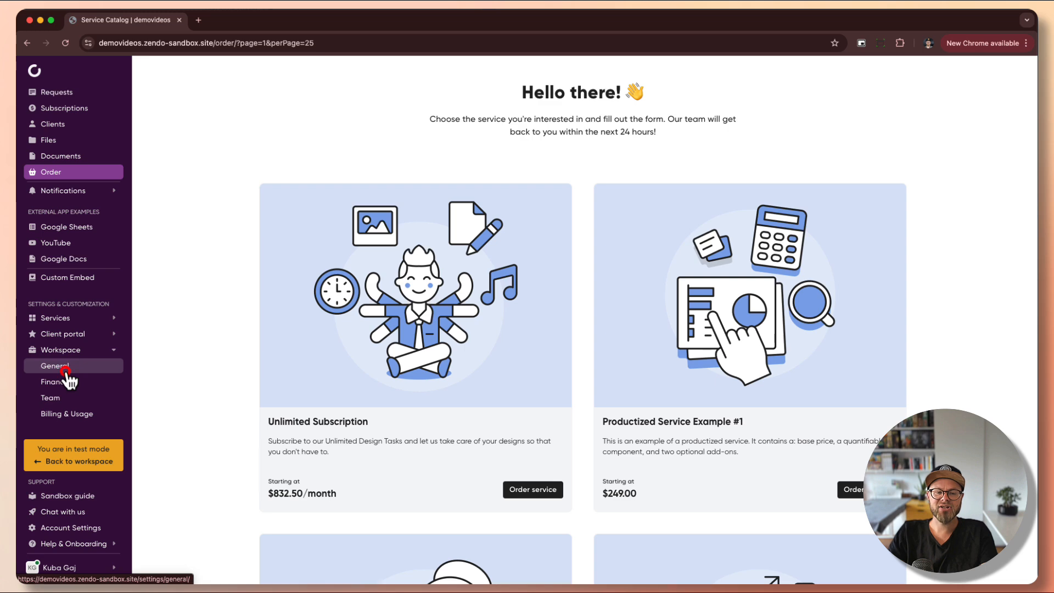
click(66, 372)
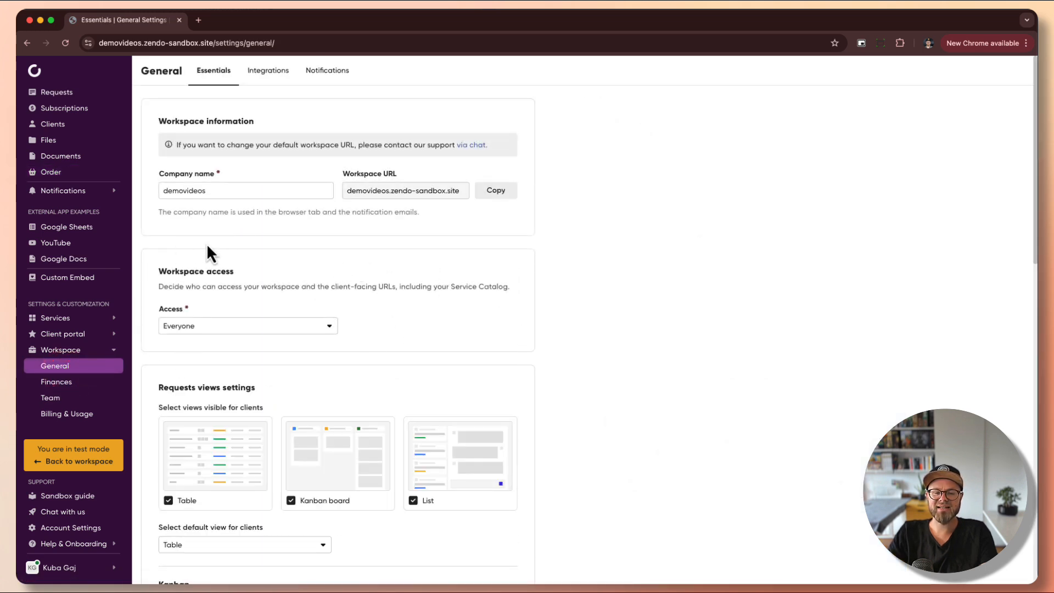
click(237, 326)
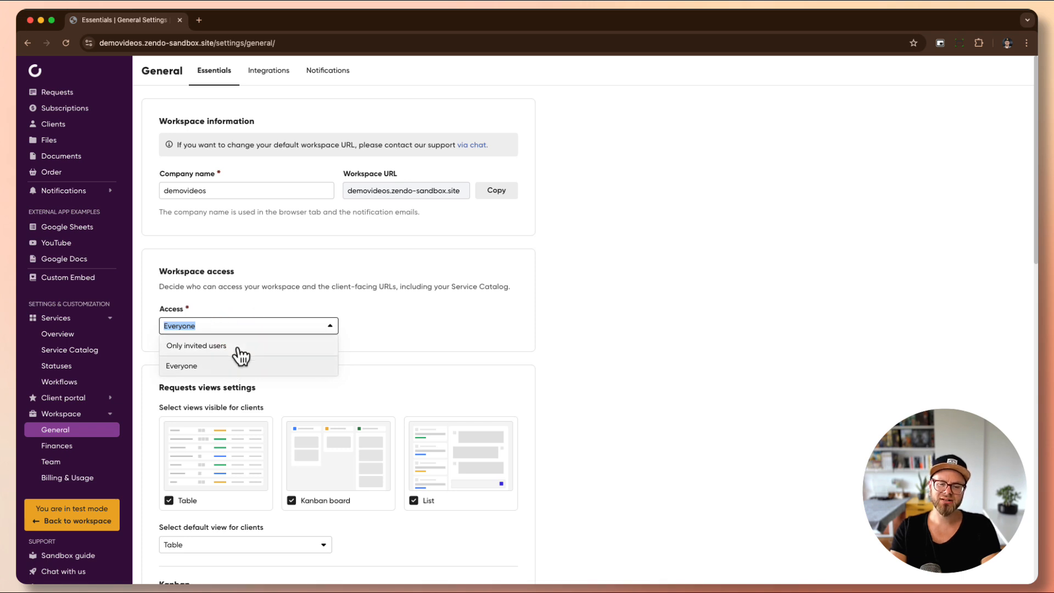
click(333, 326)
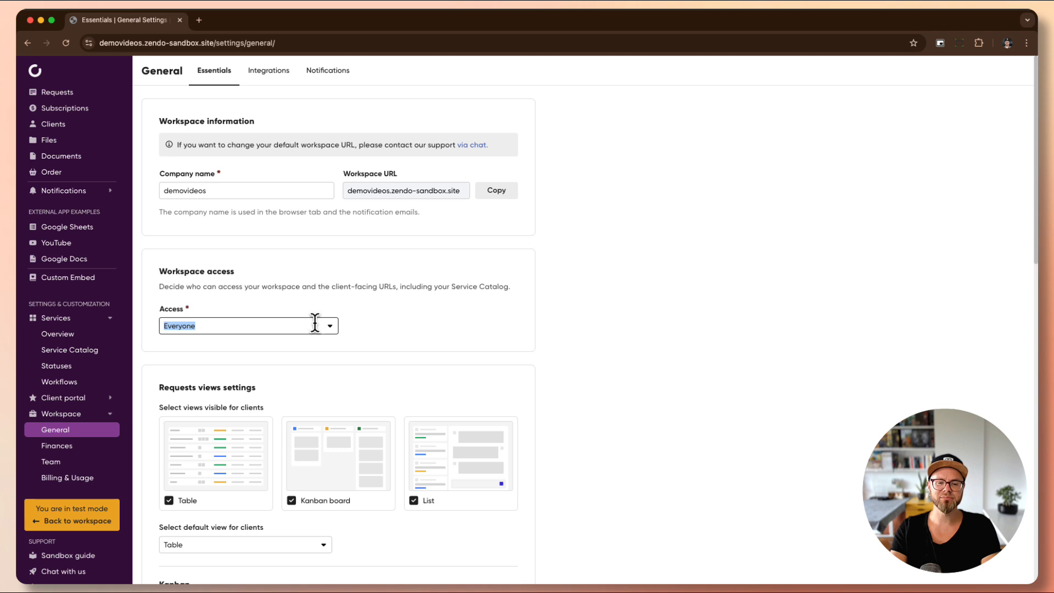
click(314, 326)
click(278, 347)
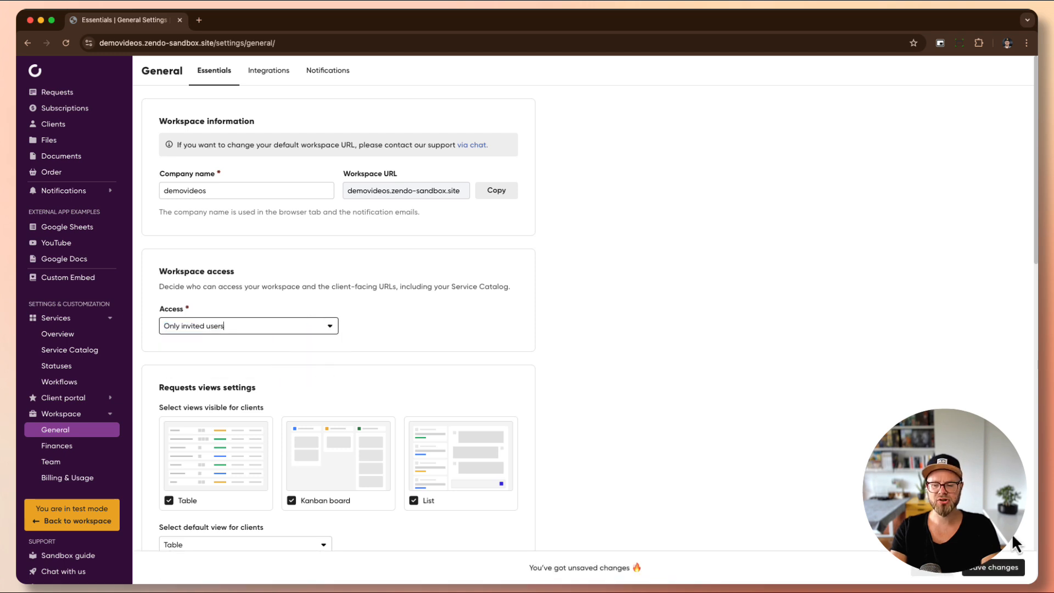
click(1013, 570)
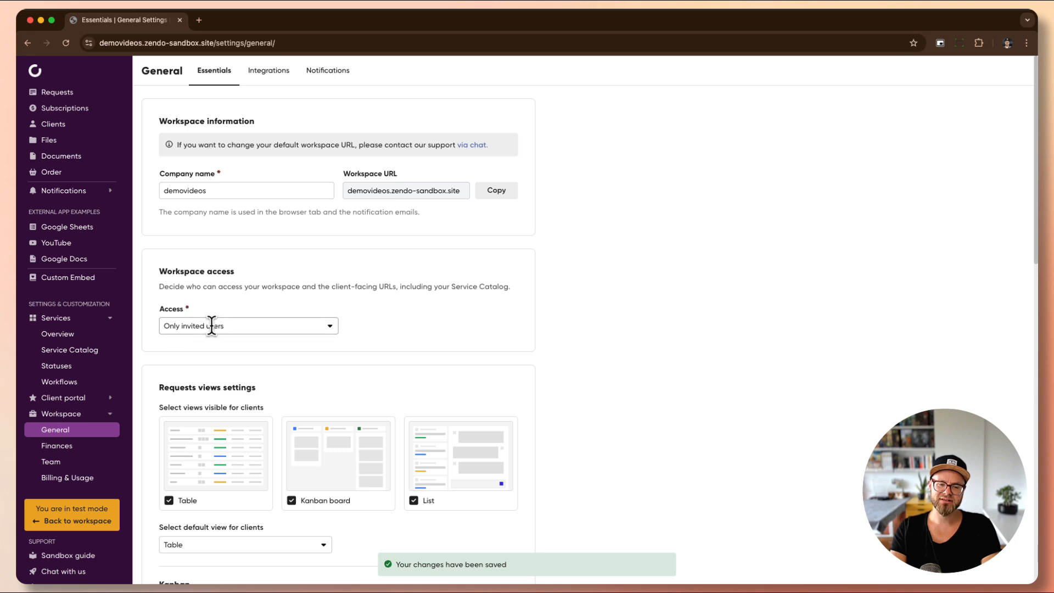
Open the workspace's base address, demovideos.zendo-sandbox.site, in a new incognito window to check access as a visitor.
click(224, 41)
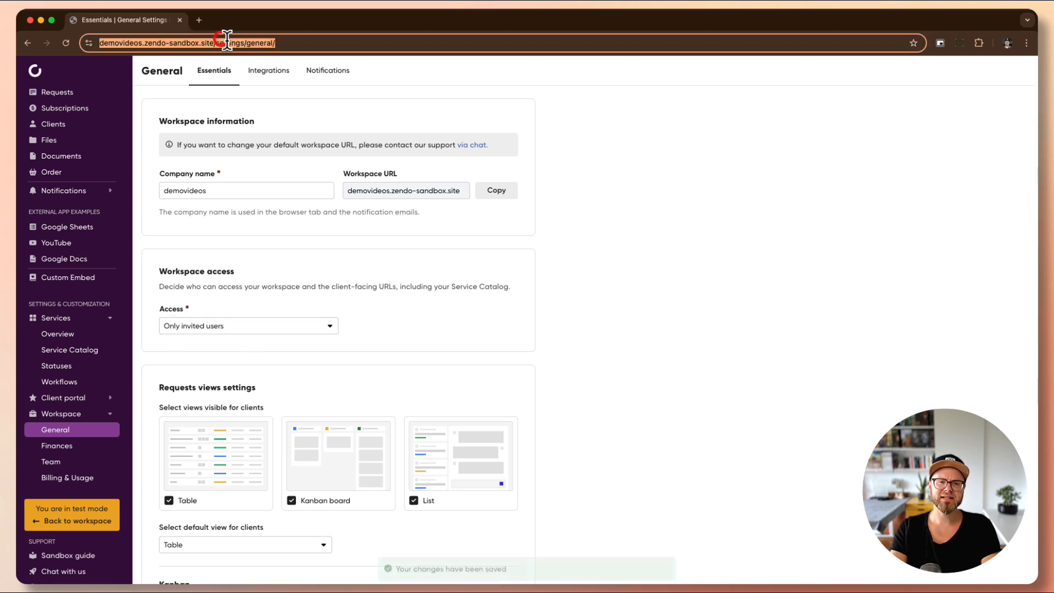
drag(239, 43, 99, 43)
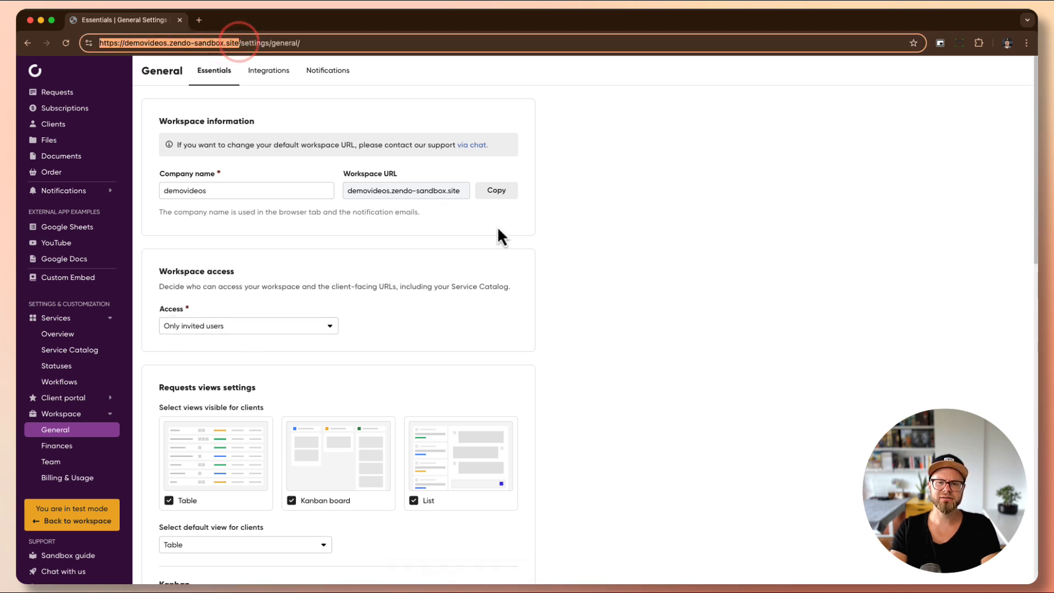
click(696, 318)
key(super+shift+n)
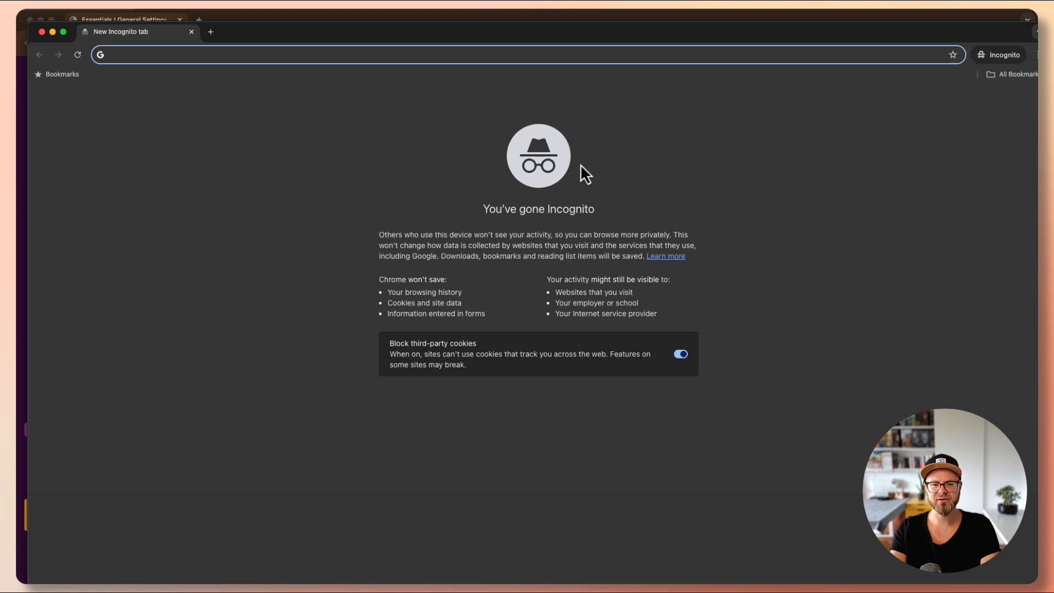
key(super+v)
key(Return)
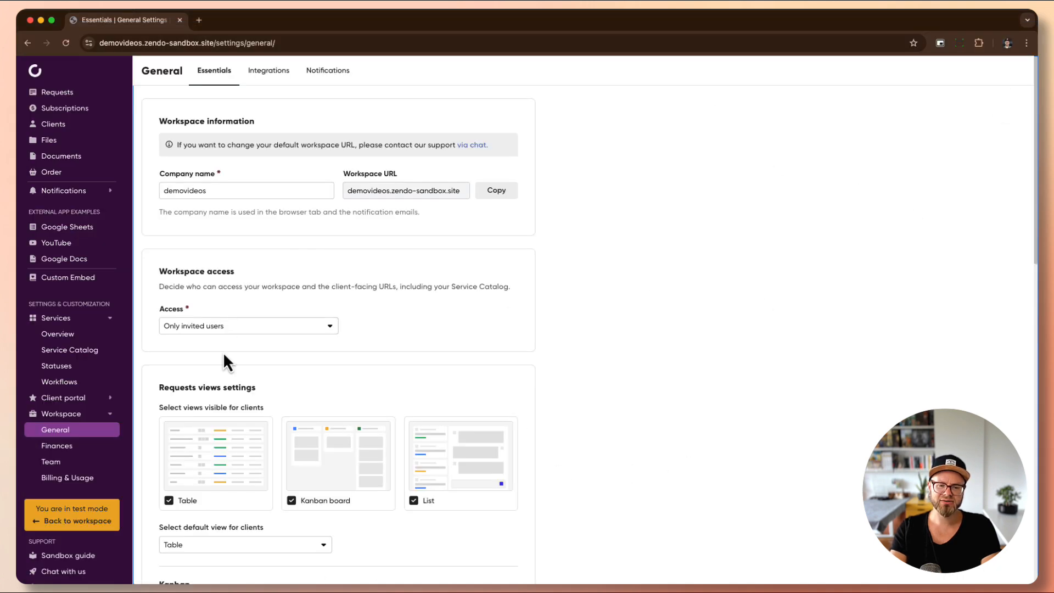
Set the workspace access to "Everyone" and save the change.
click(230, 325)
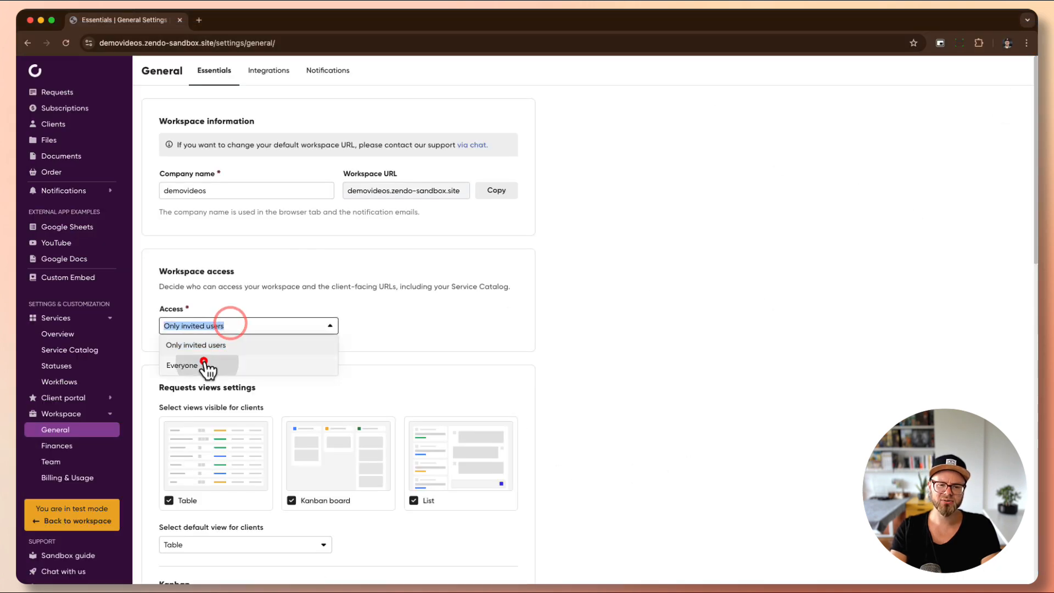
click(204, 364)
click(993, 571)
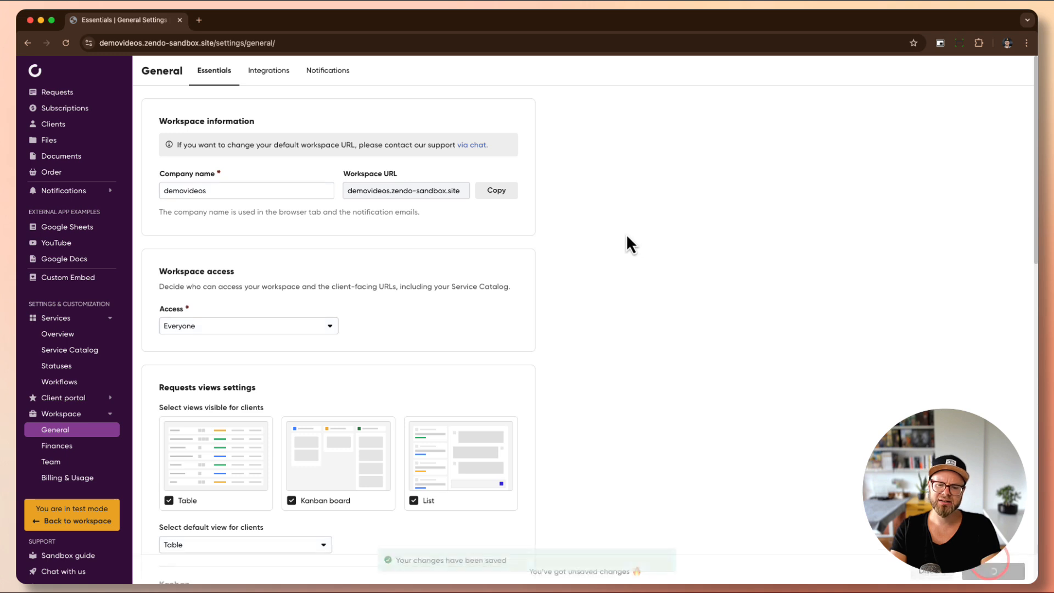
Copy the Order page's address and load it in a new incognito window enlarged to full size.
click(55, 172)
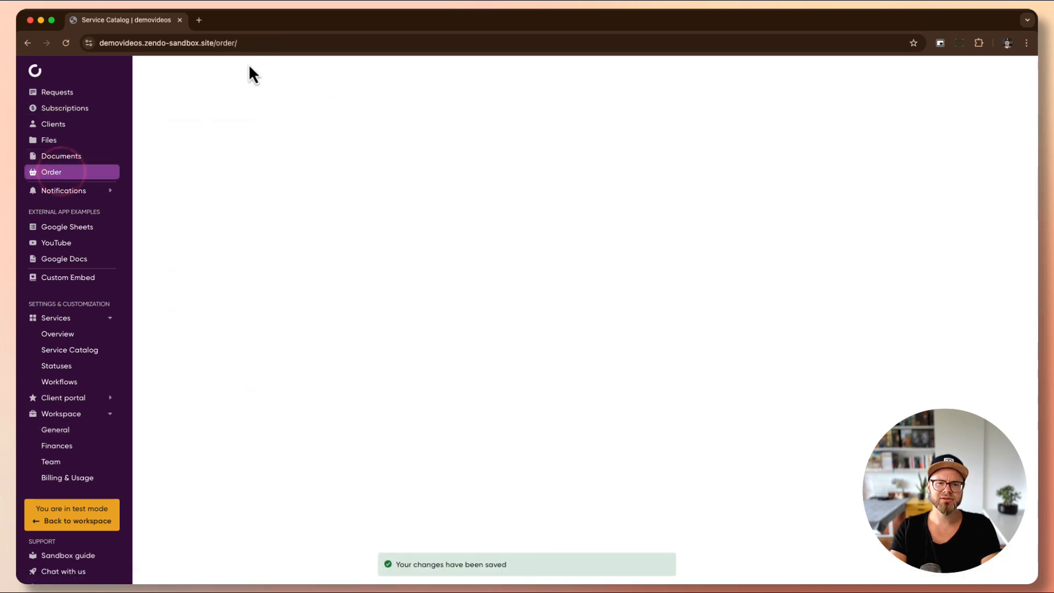
click(262, 45)
key(super+c)
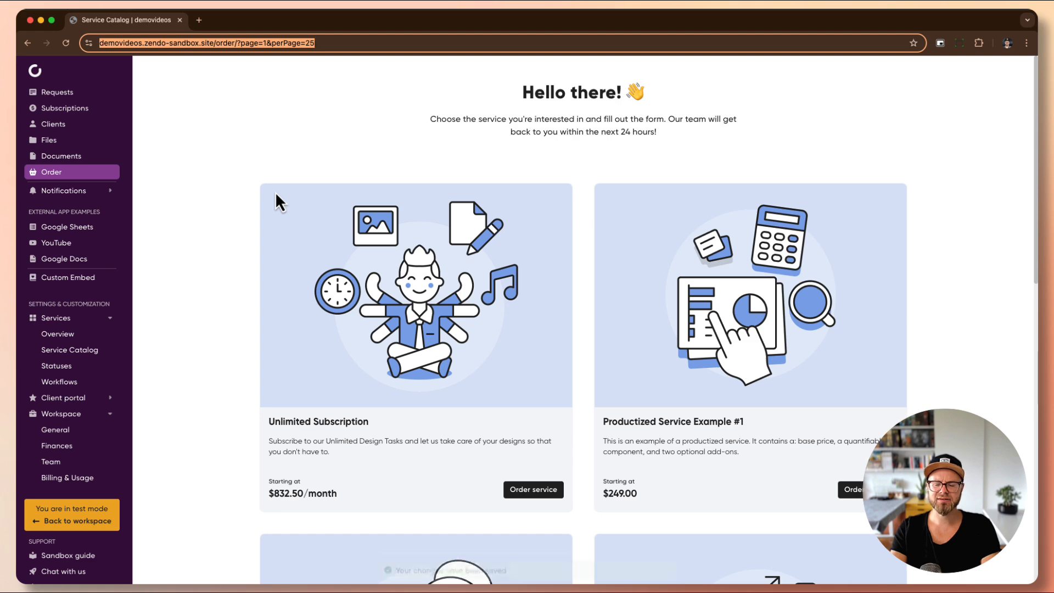
key(super+shift+n)
key(super+v)
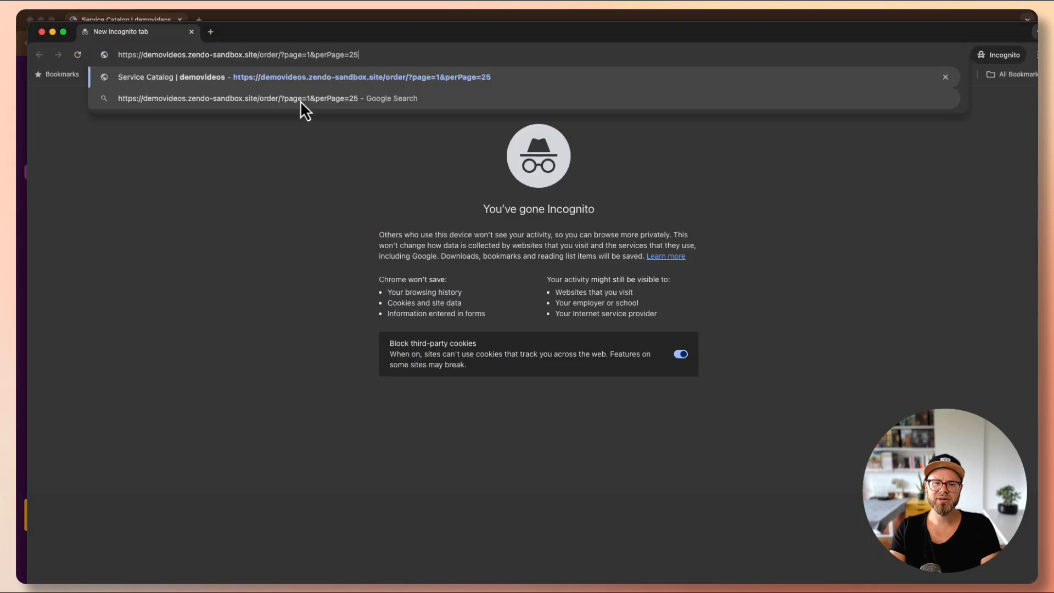
key(Return)
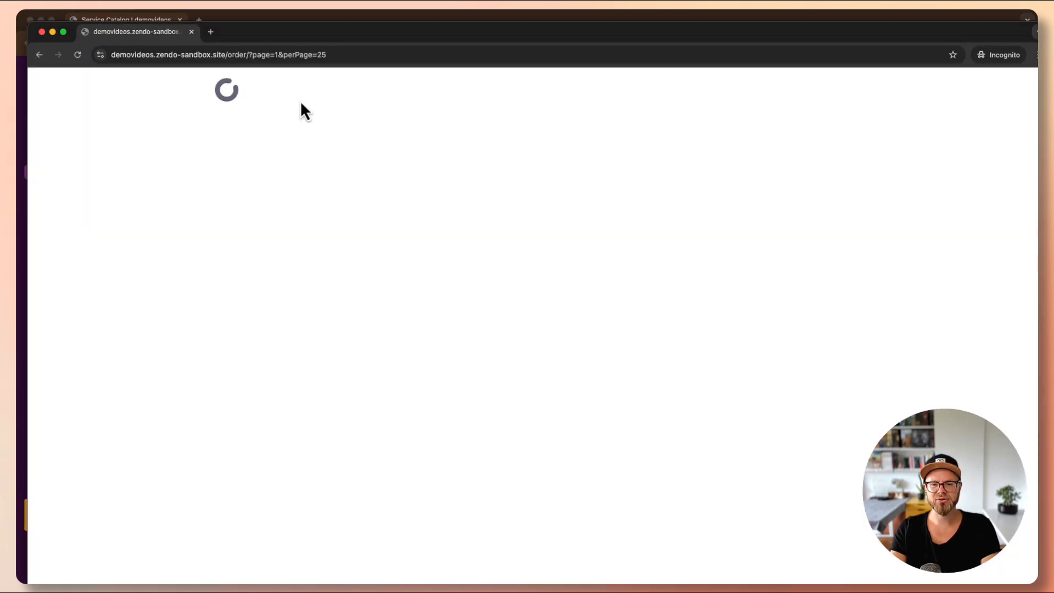
double_click(410, 31)
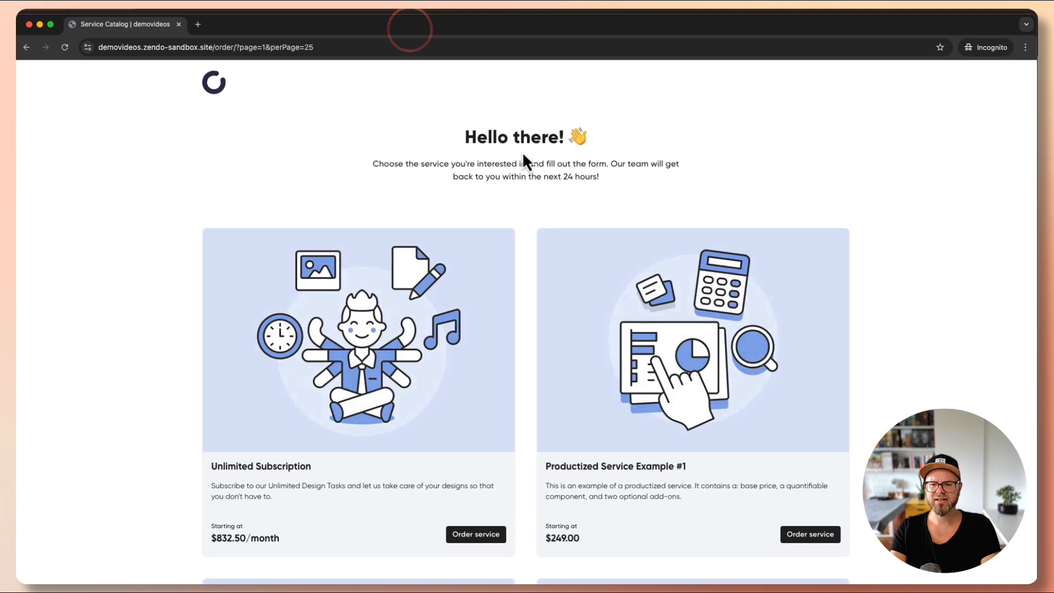
Look through the public Service Catalog as a visitor and highlight the /order/ link in its address.
scroll(961, 319, down, 2)
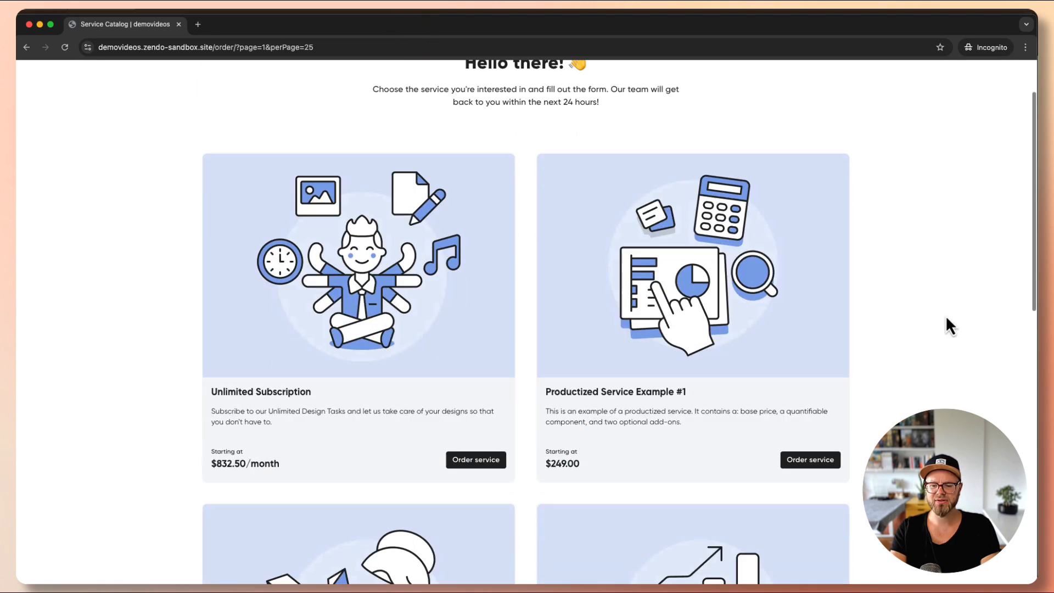
scroll(945, 315, down, 10)
scroll(946, 316, up, 10)
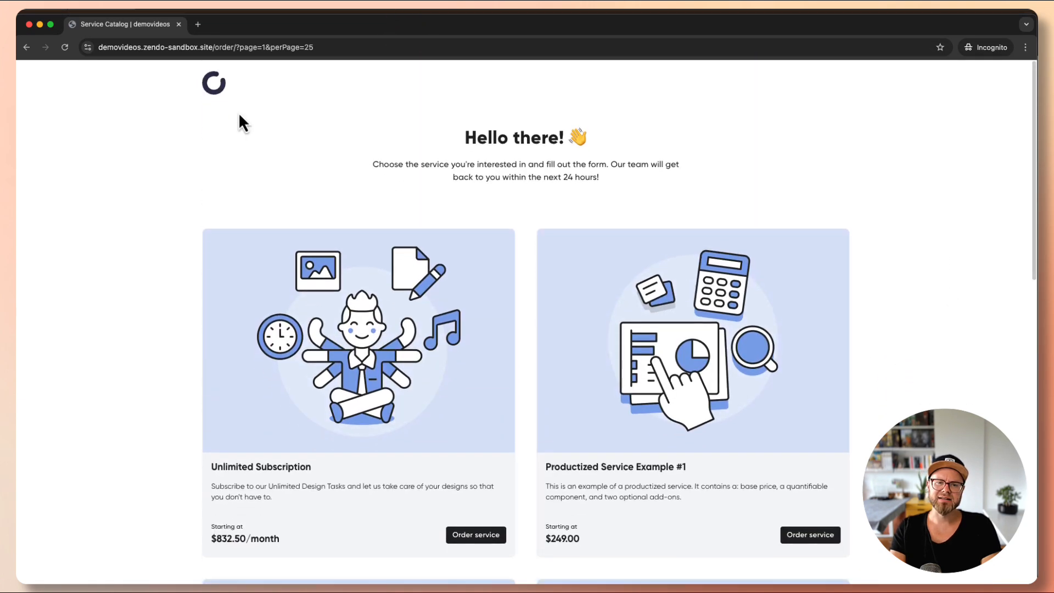
drag(351, 47, 234, 47)
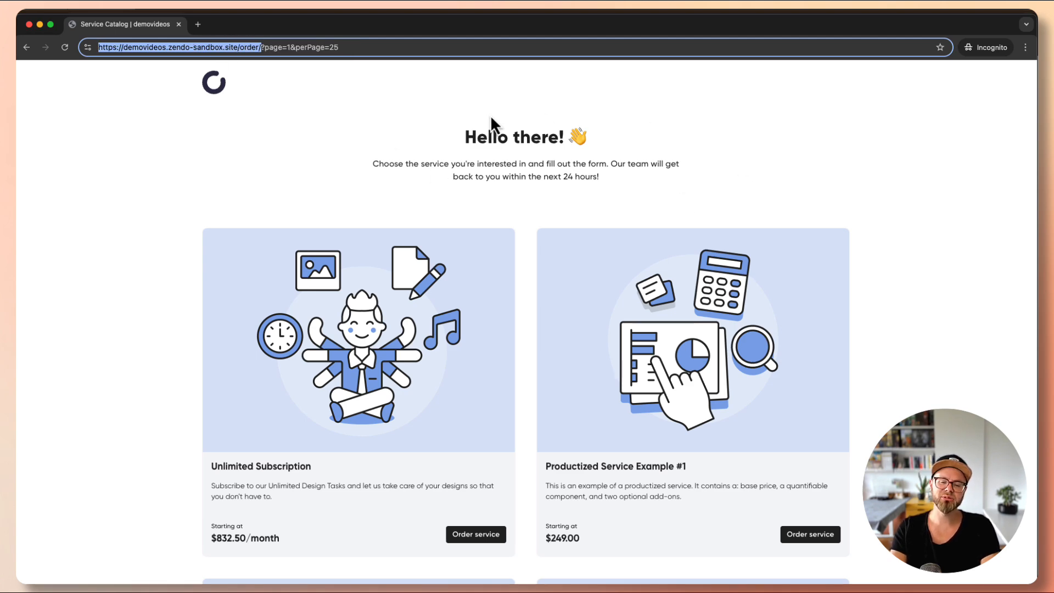
scroll(735, 340, down, 10)
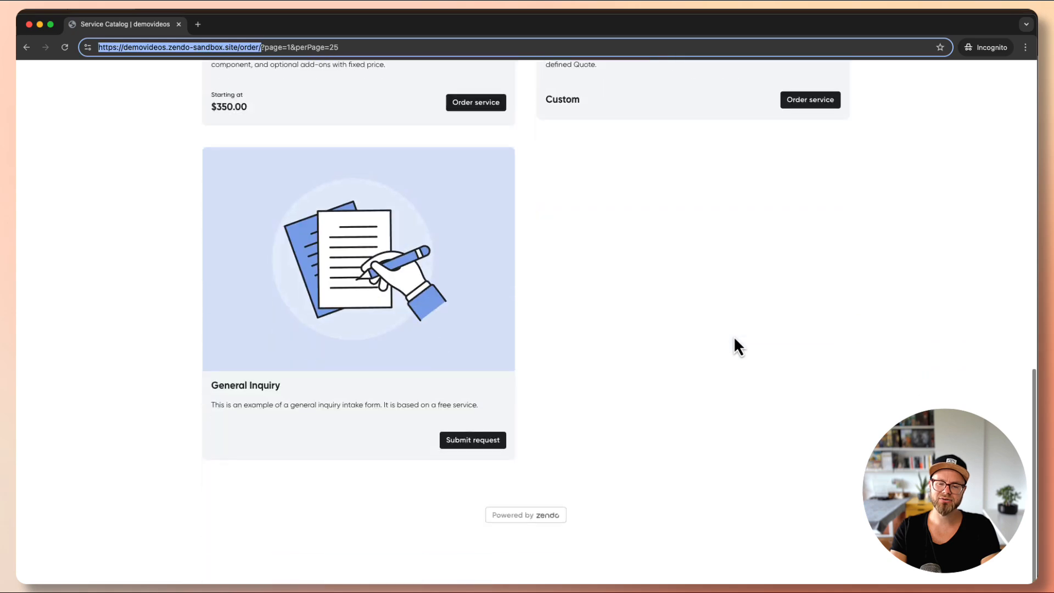
scroll(735, 339, up, 10)
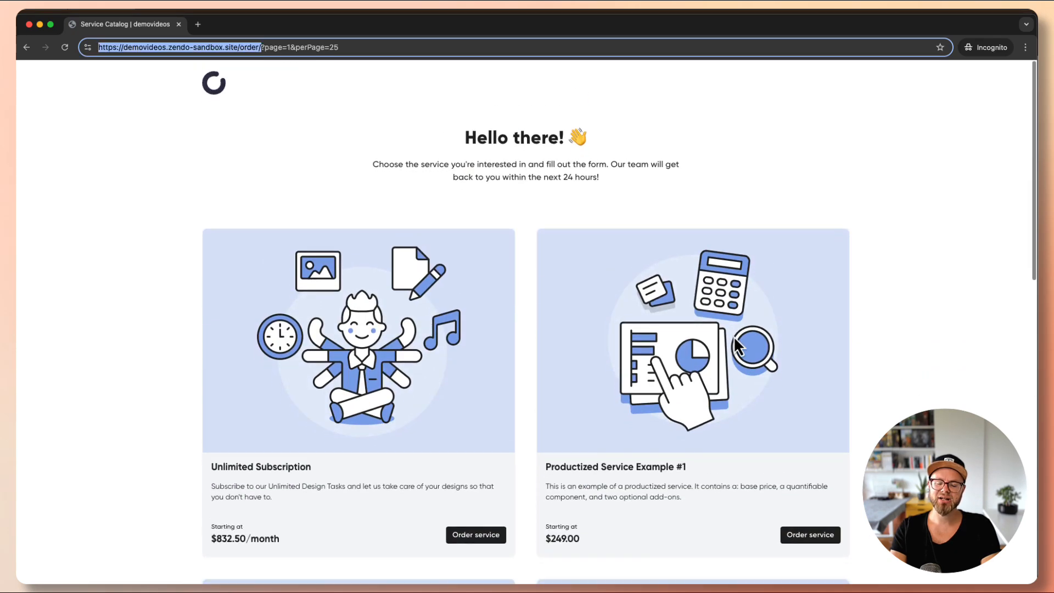
scroll(733, 335, down, 2)
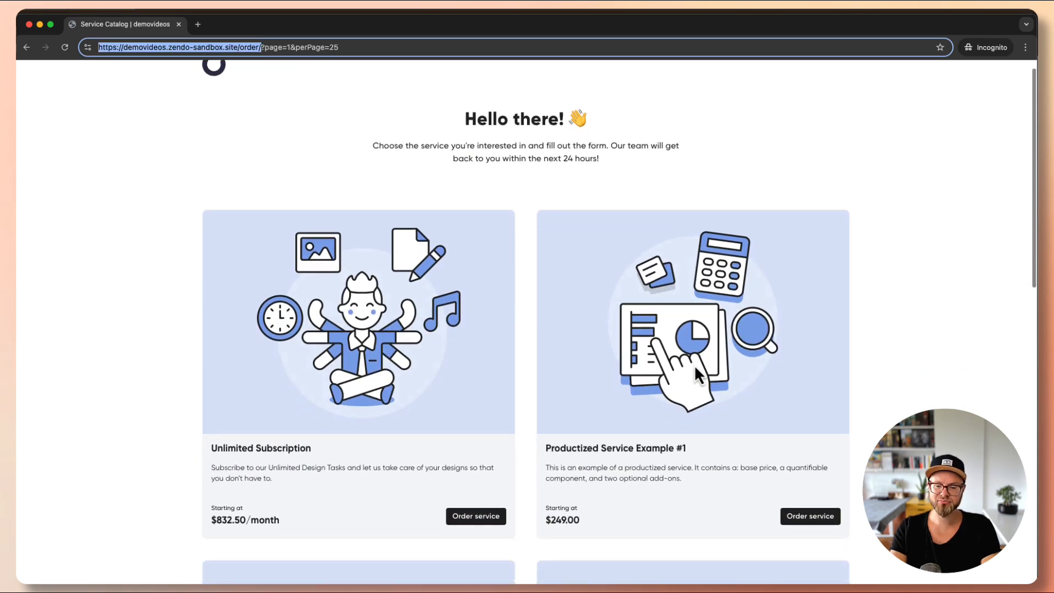
click(460, 494)
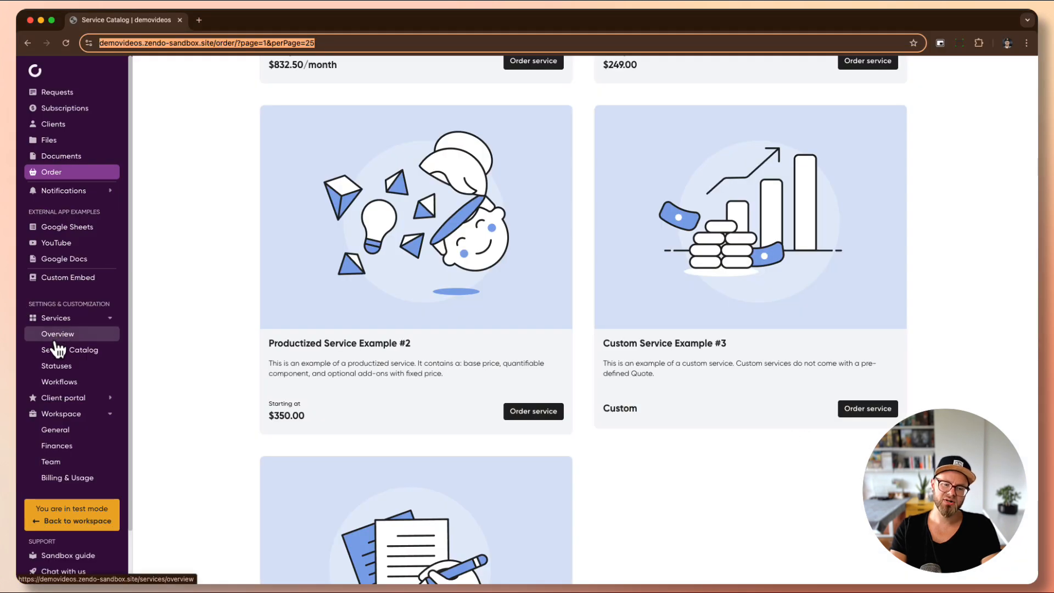
Review the Service Catalog's header options and listed services in its settings, and return to the services overview.
click(58, 350)
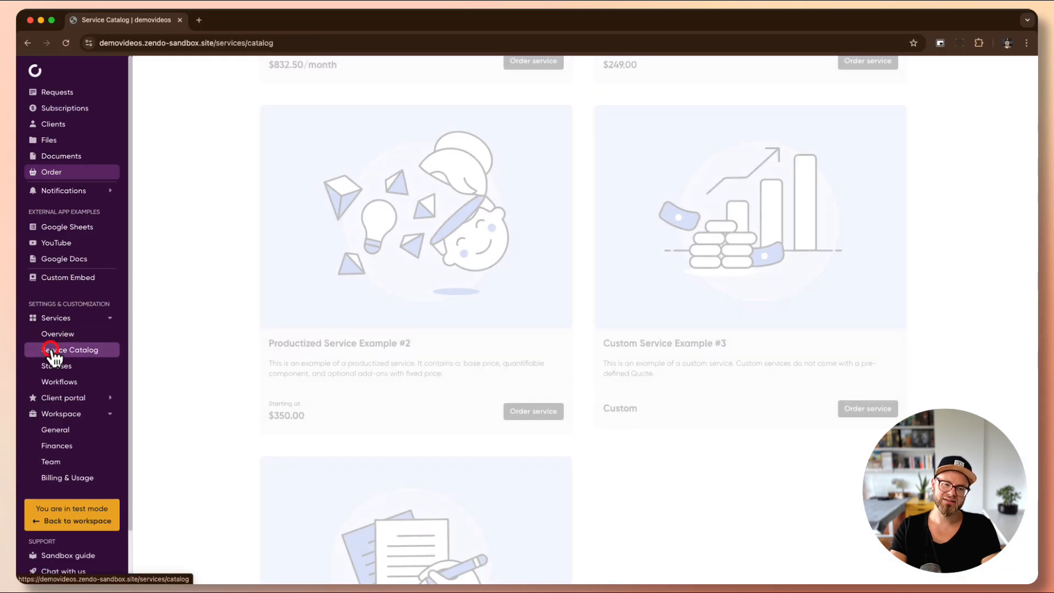
scroll(622, 325, down, 4)
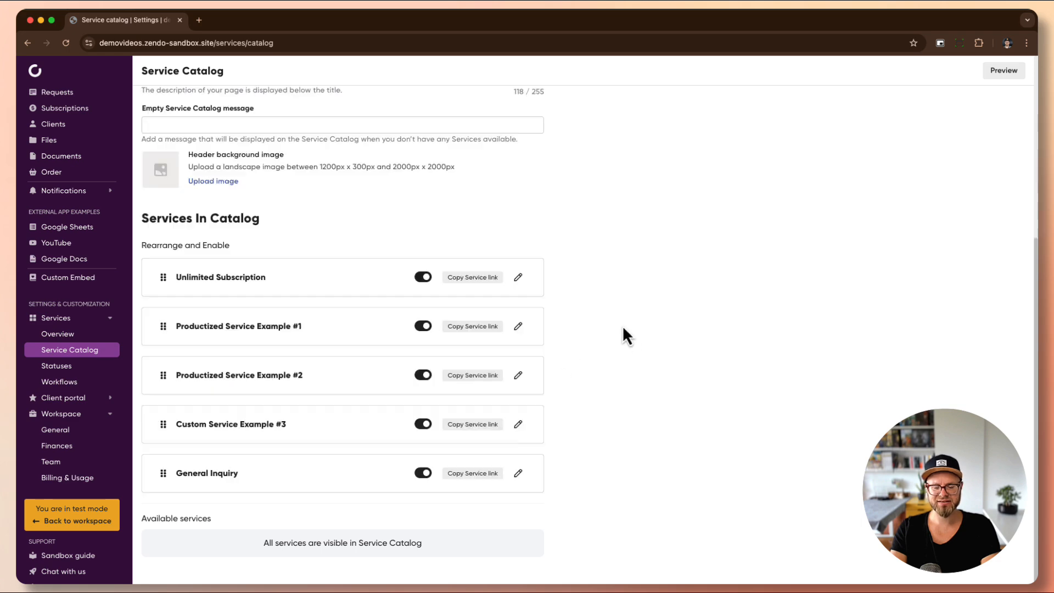
scroll(624, 330, up, 5)
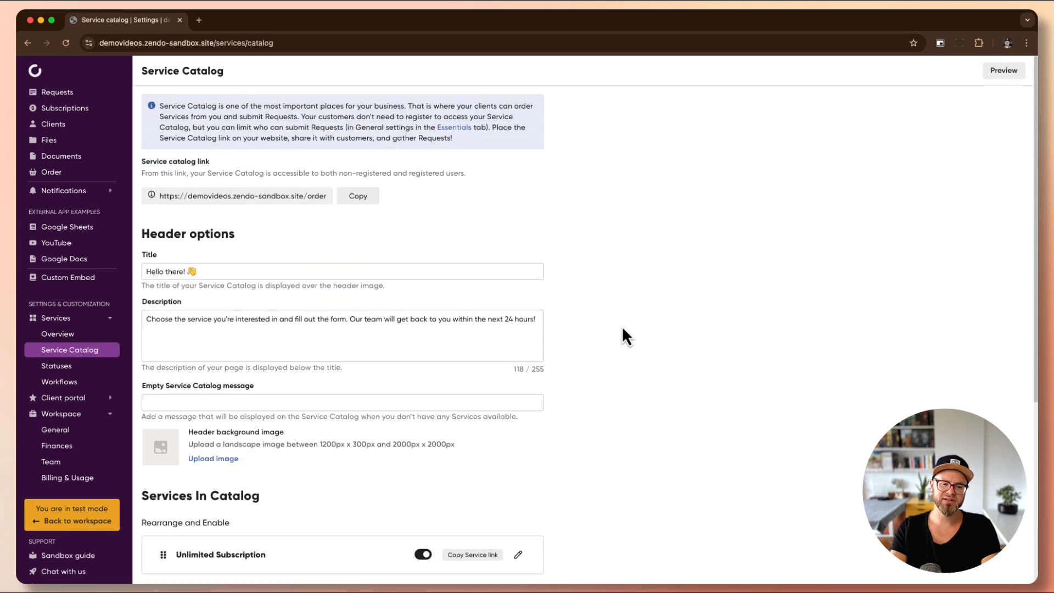
click(62, 336)
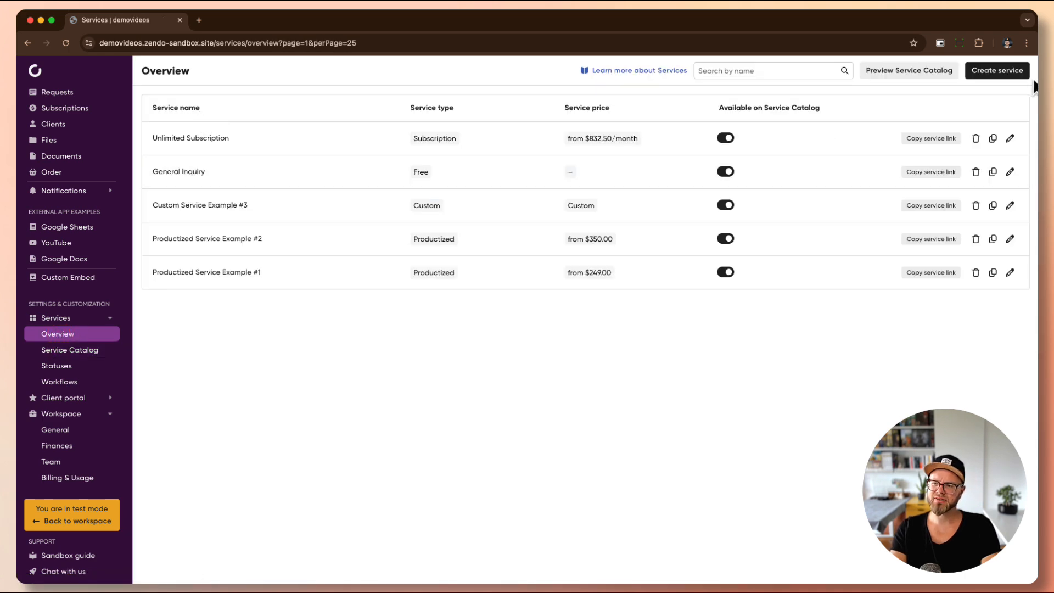
Start creating a new service and go through the Productized, Custom and Free service types.
click(1003, 70)
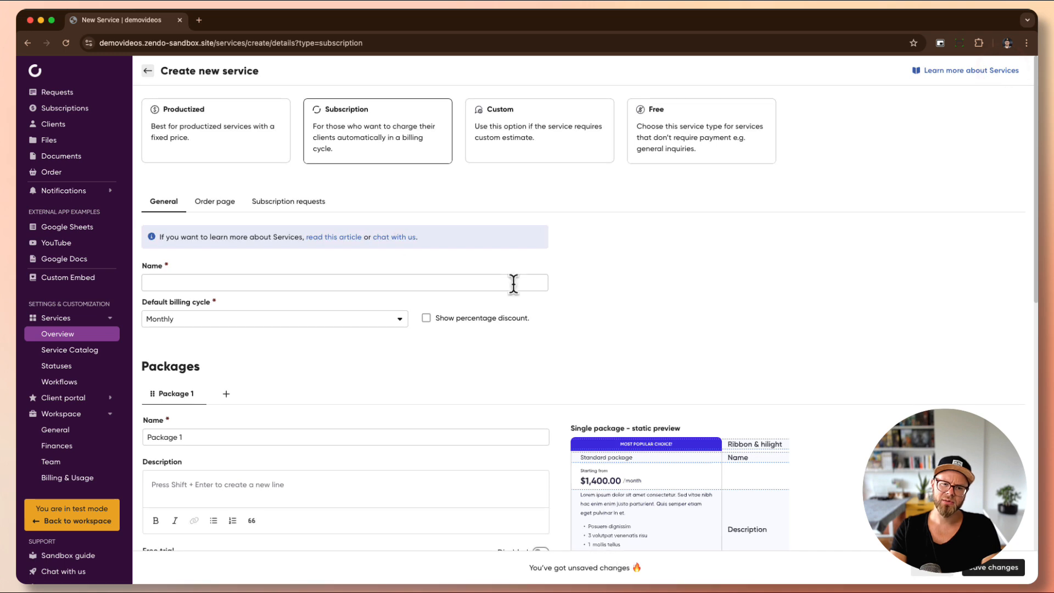
click(205, 142)
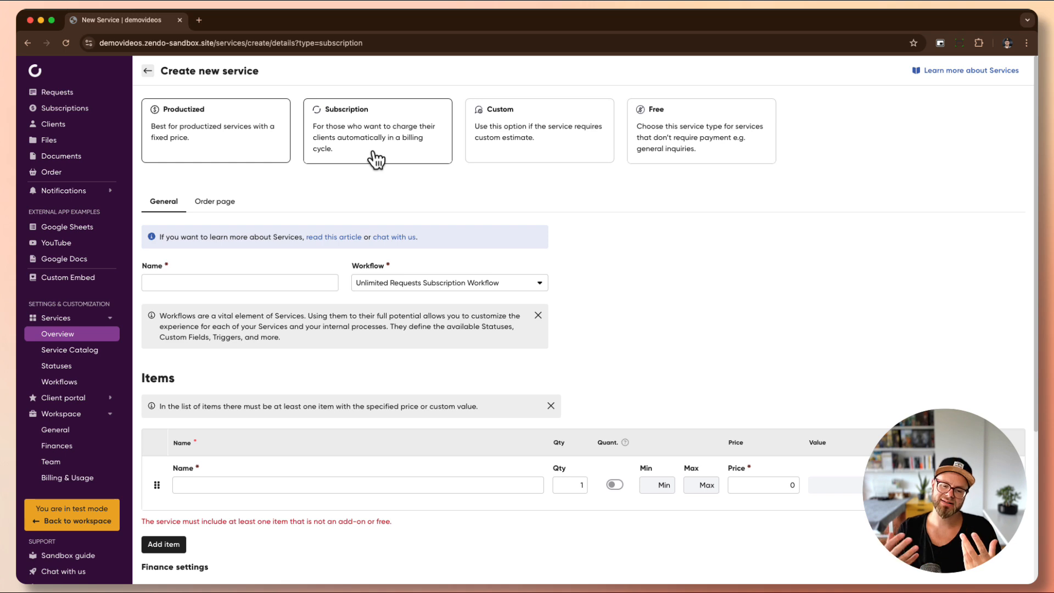
click(546, 139)
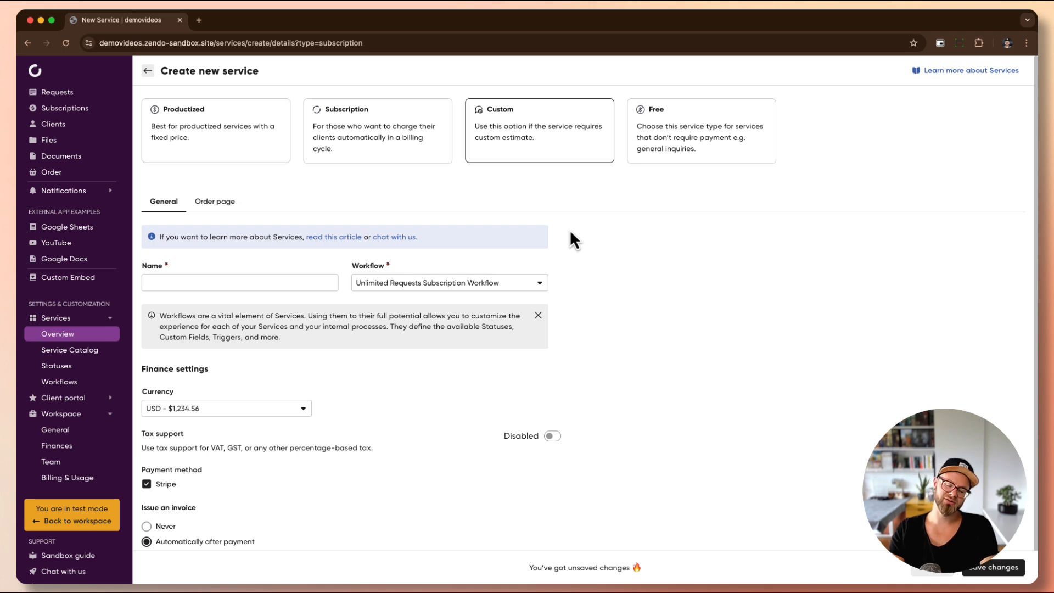
click(693, 121)
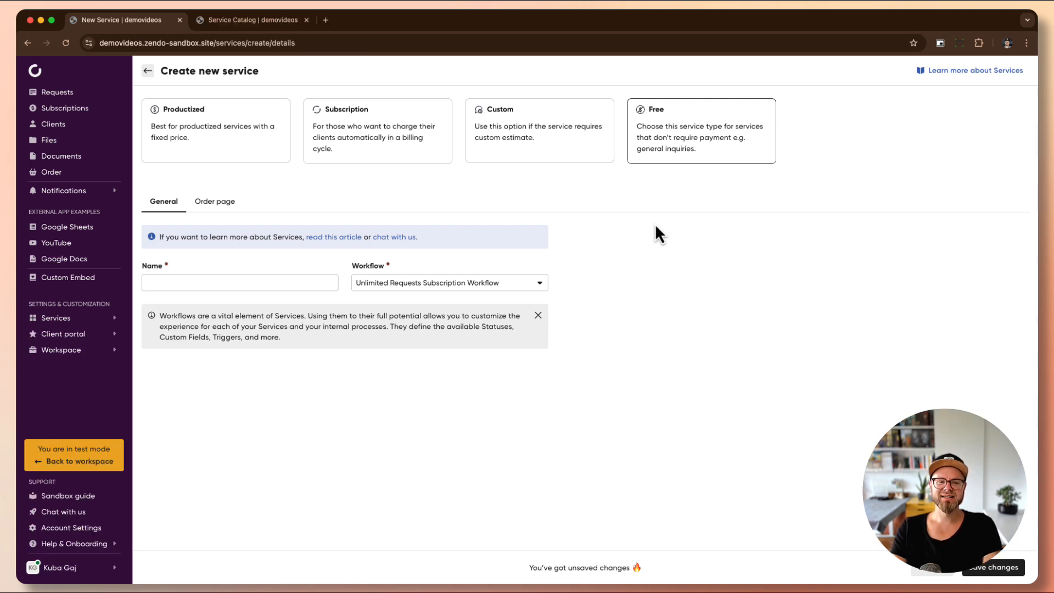
Choose the Productized type for the new service and name it "Test Video".
click(275, 158)
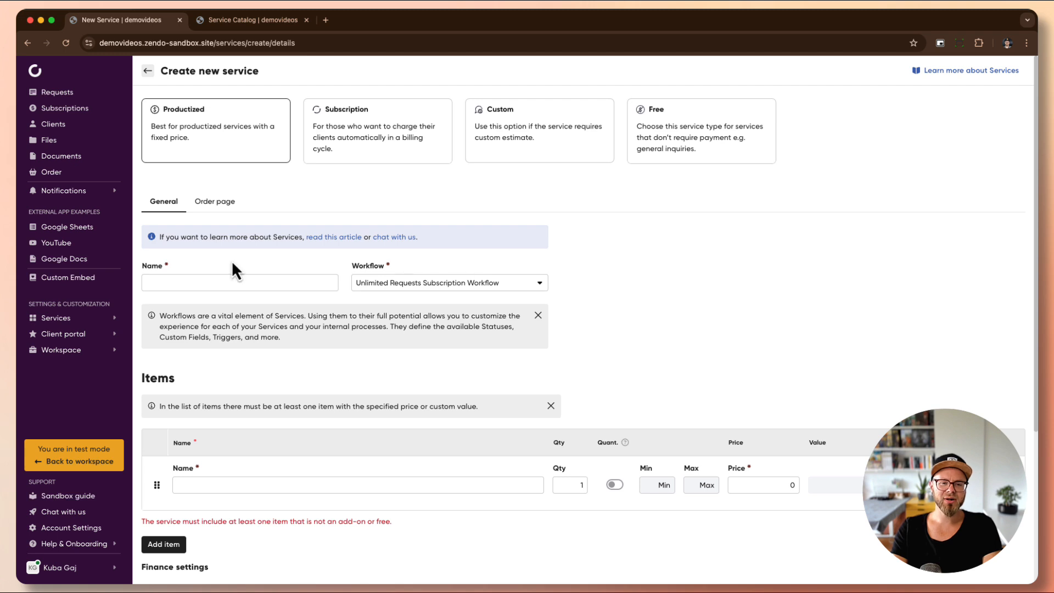
click(182, 283)
text(Te)
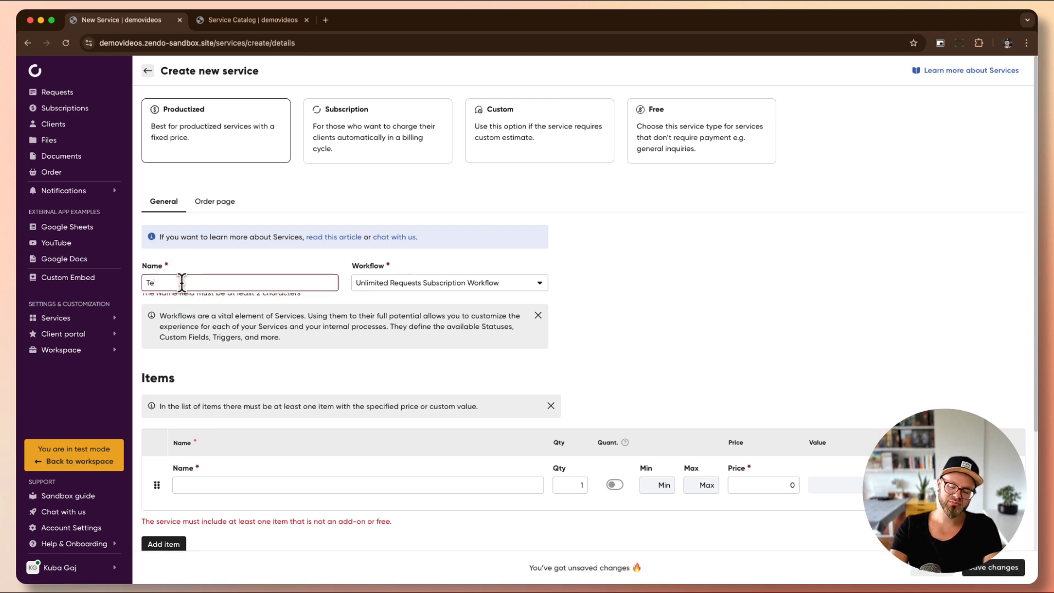
text(st Video)
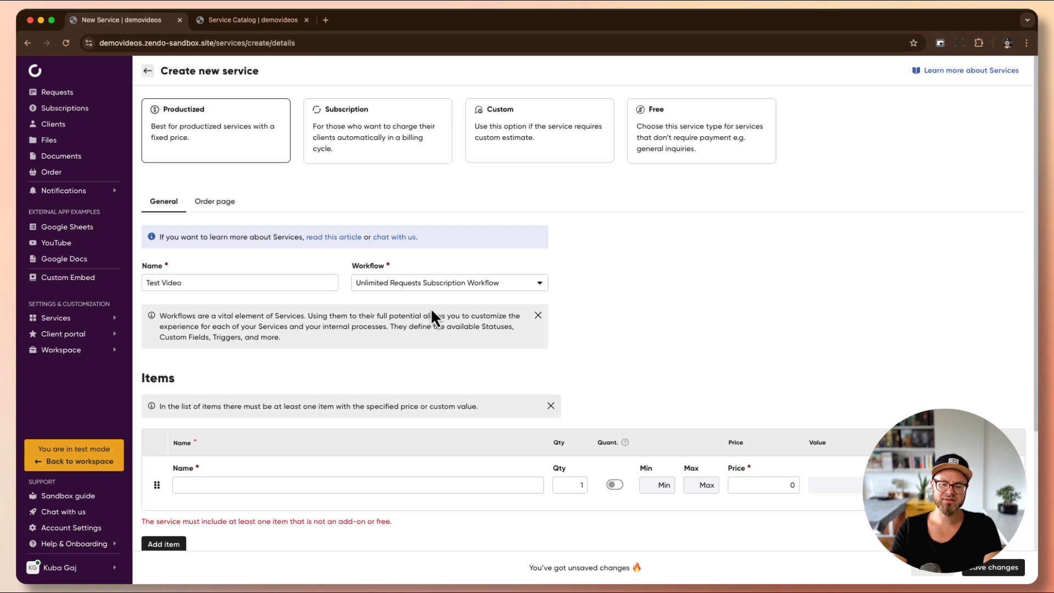
Look through the available workflows, item fields and finance settings in the new service's general details.
click(363, 281)
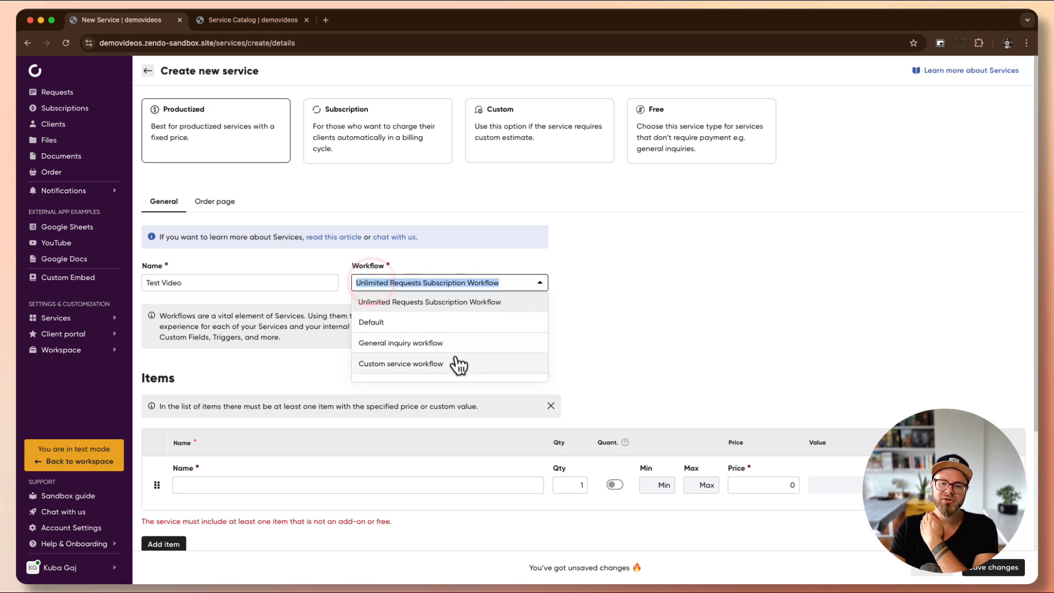
scroll(459, 363, down, 1)
scroll(464, 344, up, 1)
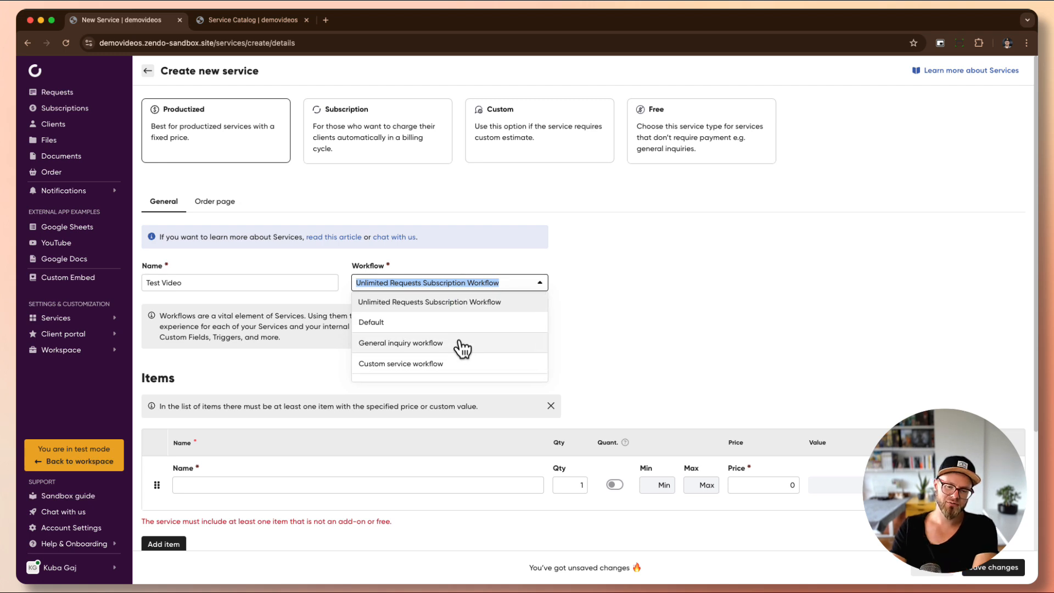
click(559, 281)
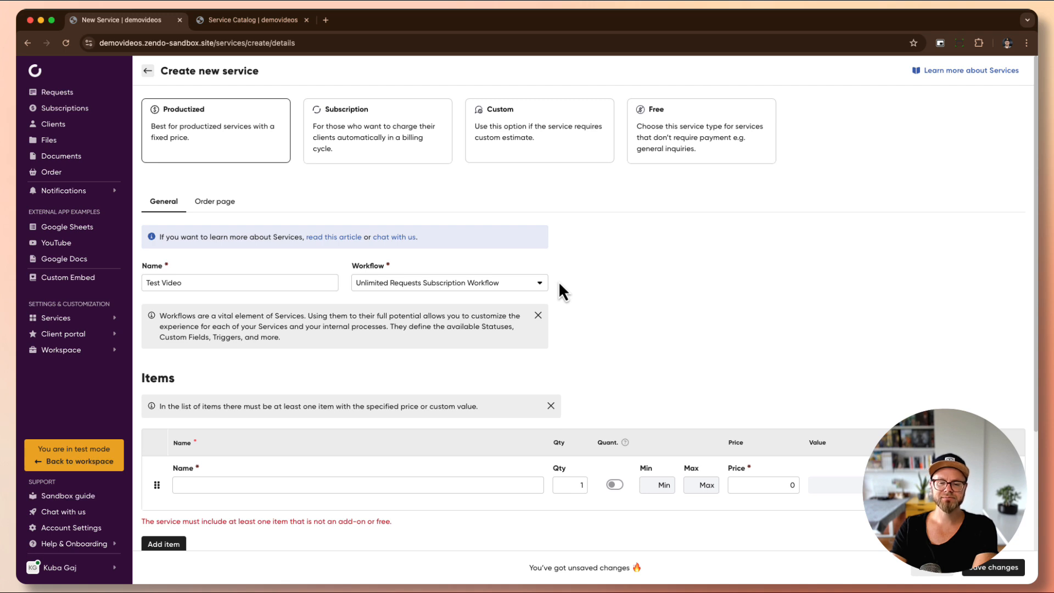
scroll(618, 288, down, 5)
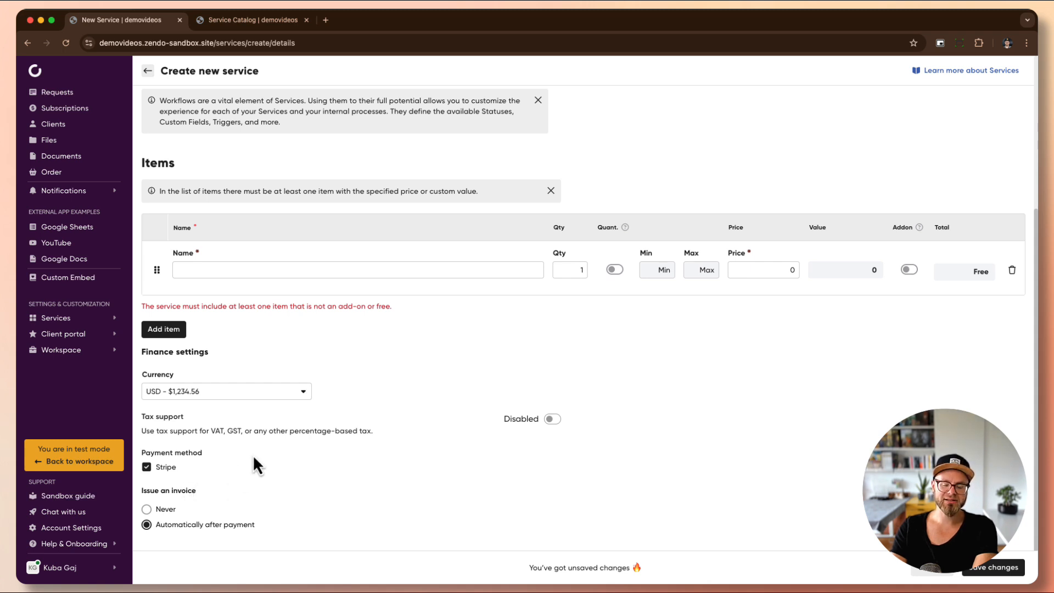
scroll(302, 228, up, 5)
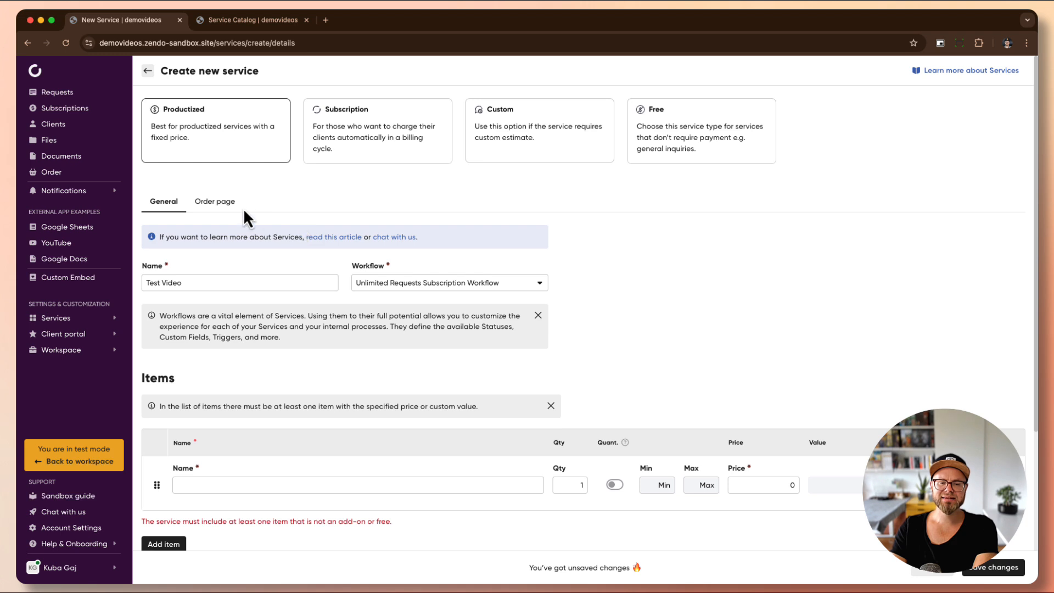
Open the new service's order page settings and switch its Service Catalog visibility off and on again.
click(222, 203)
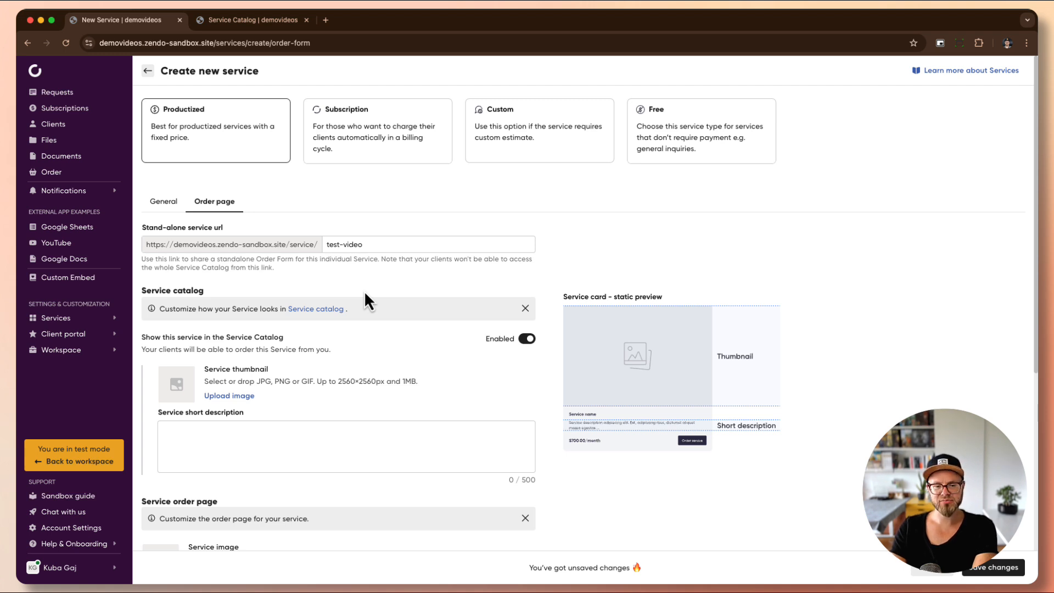
click(527, 339)
click(528, 339)
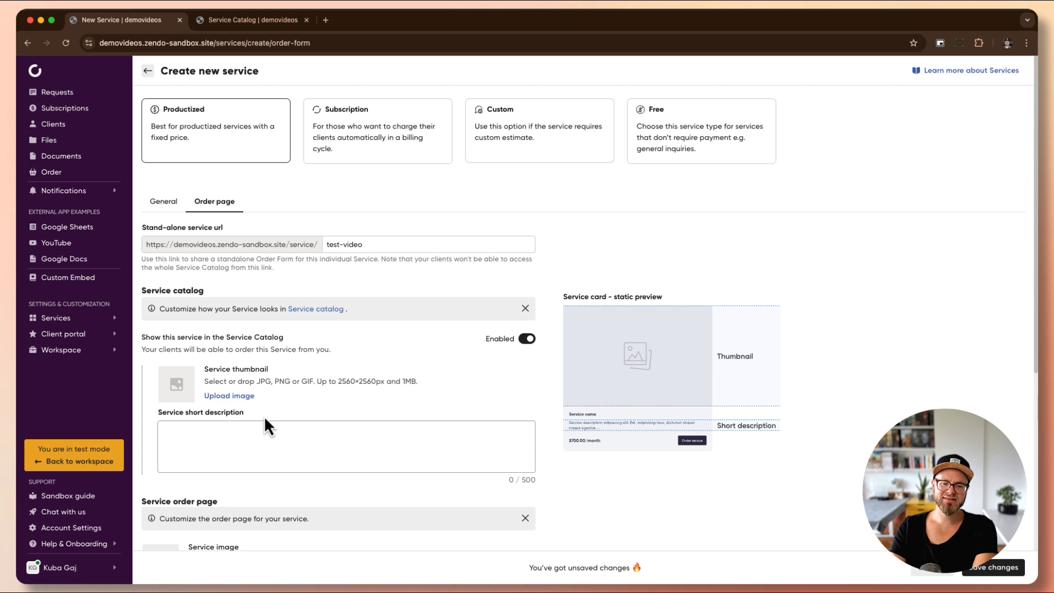
Highlight the short description on the Unlimited Subscription card in the Service Catalog, and return to the new service.
click(232, 21)
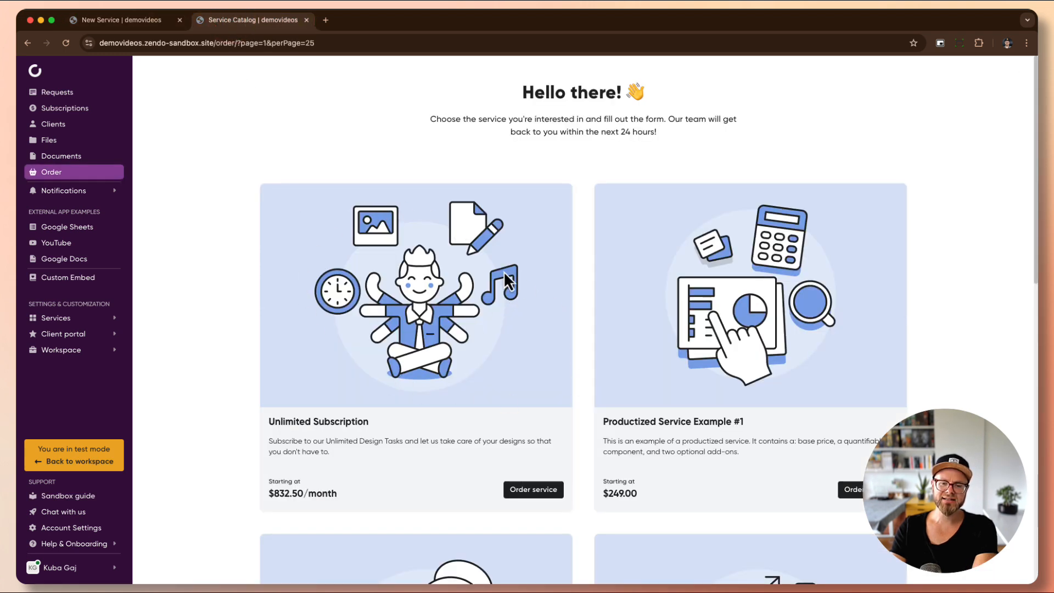
drag(268, 442, 375, 461)
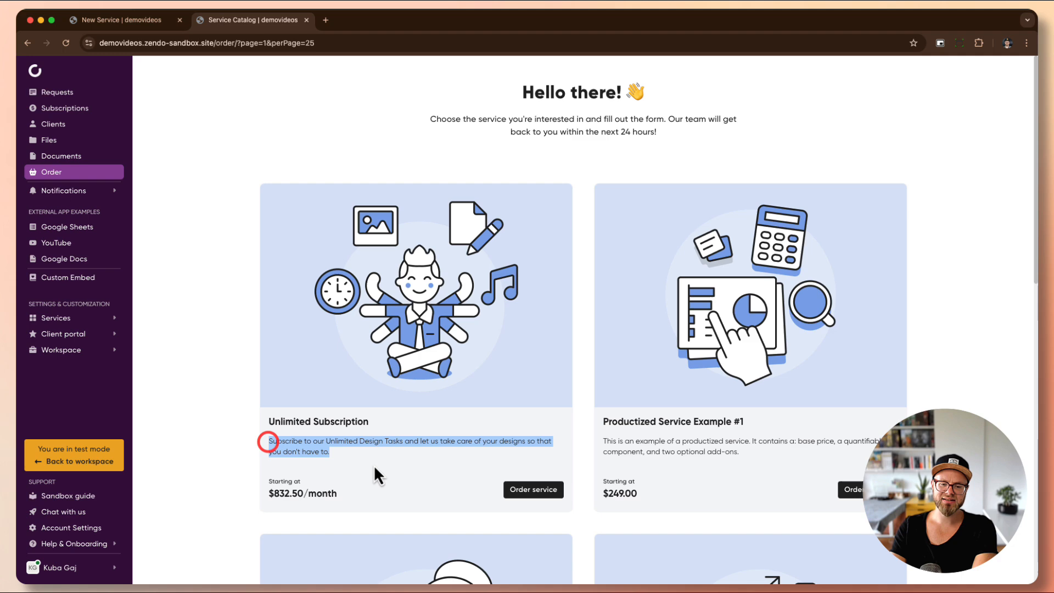
click(395, 395)
click(138, 23)
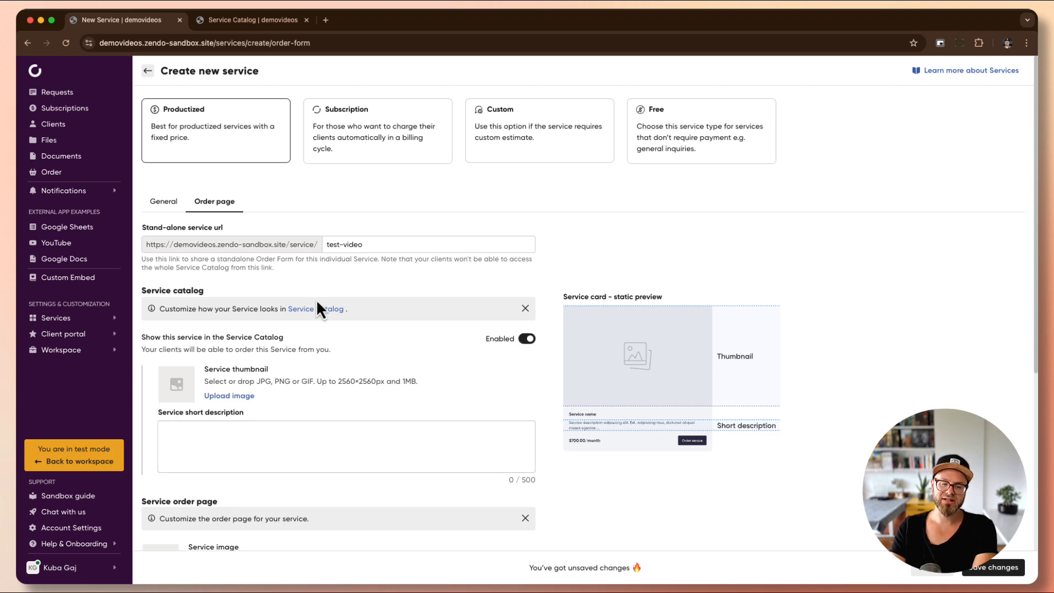
Highlight the "test-video" ending of the new service's stand-alone URL, then clear the selection.
drag(375, 243, 169, 240)
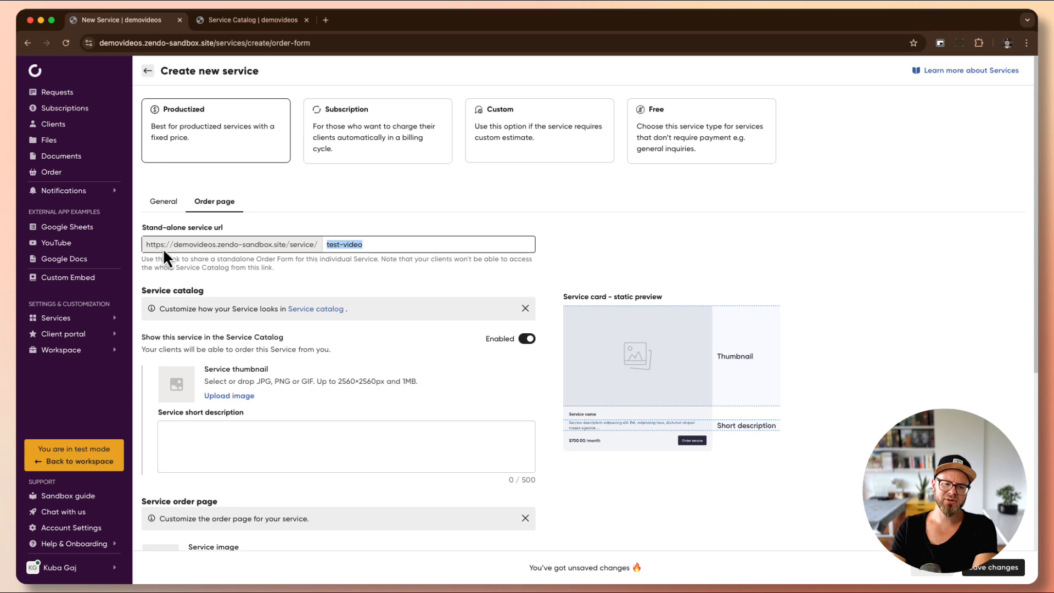
click(163, 248)
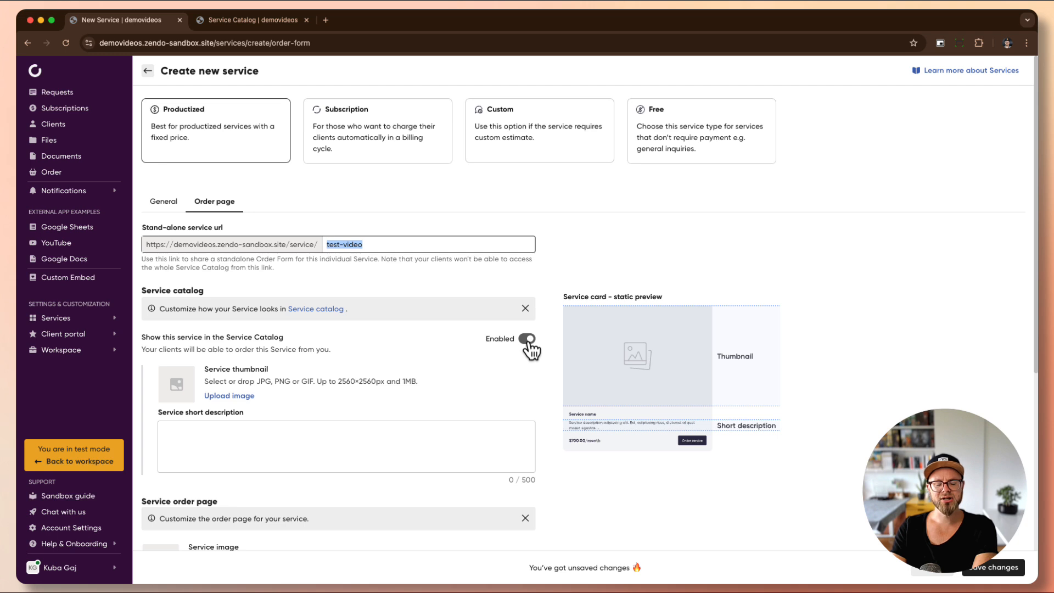
click(369, 263)
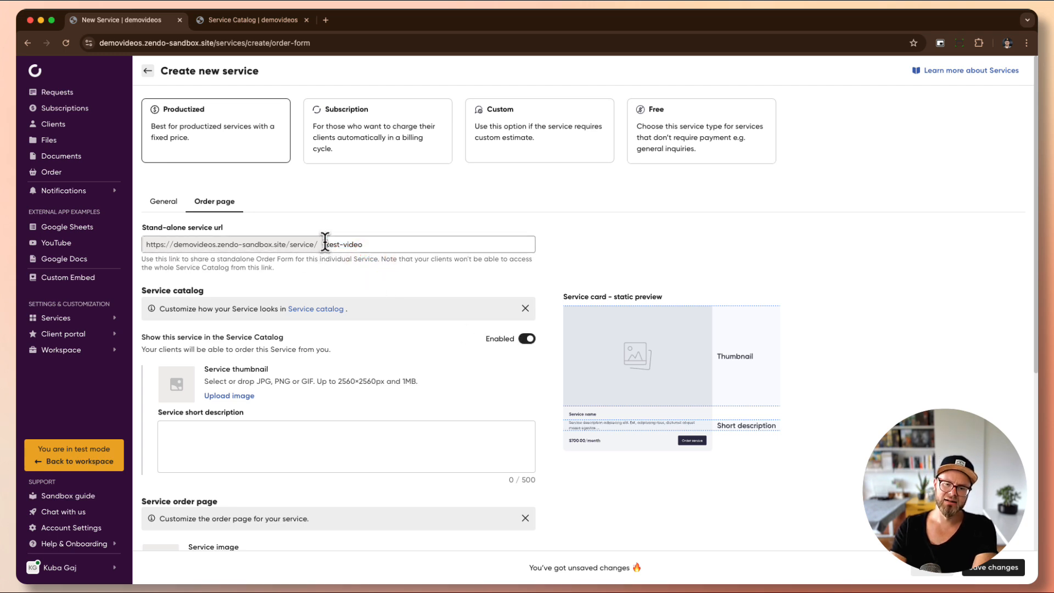
drag(326, 244, 386, 242)
click(371, 273)
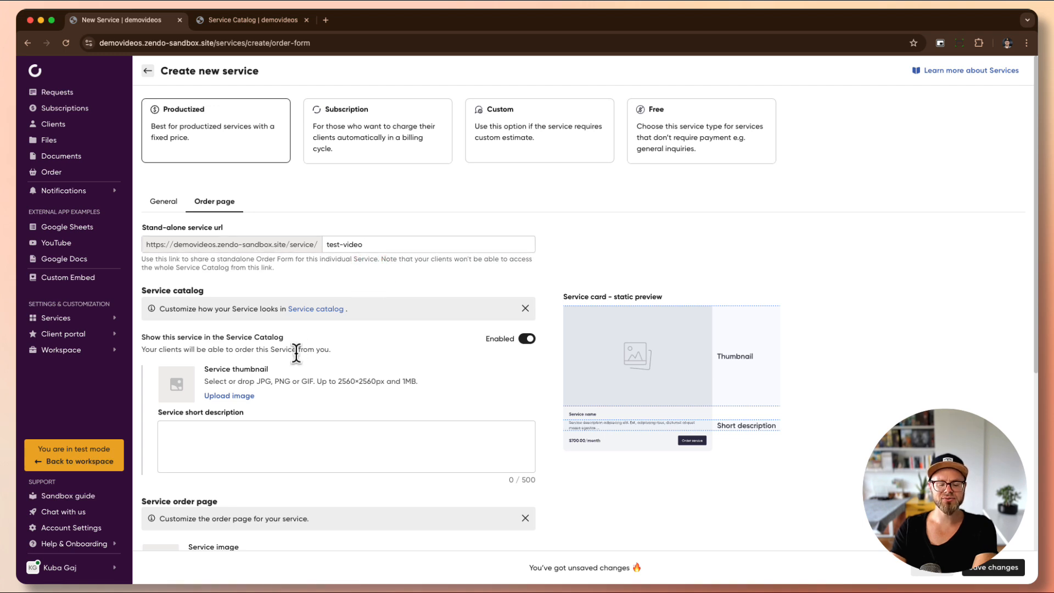
Review the new service's order page options and compare them with the catalog's Productized Service Example #1 order page.
scroll(296, 351, down, 5)
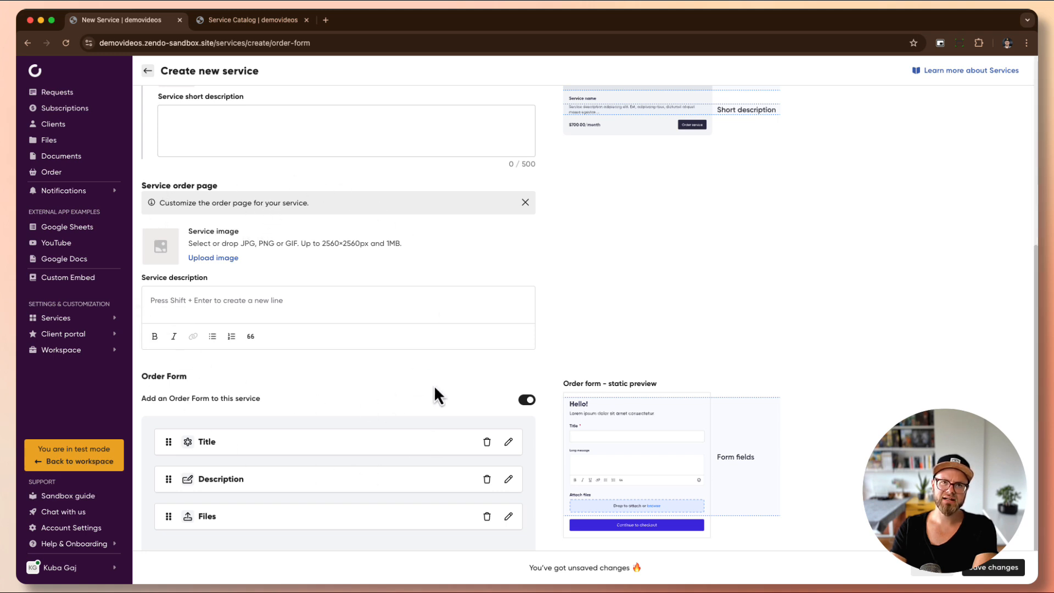
click(256, 24)
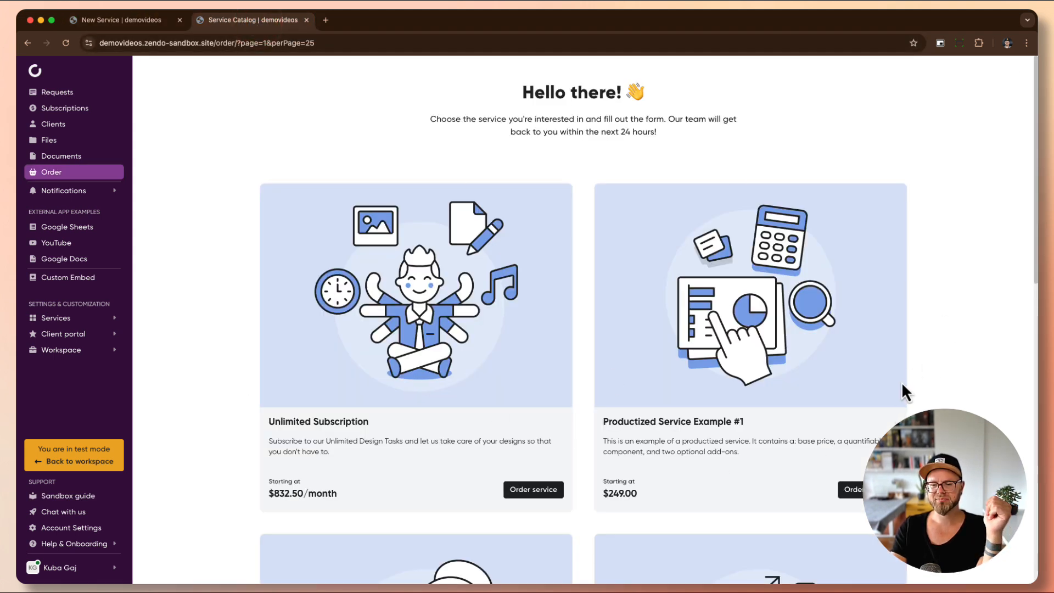
click(855, 490)
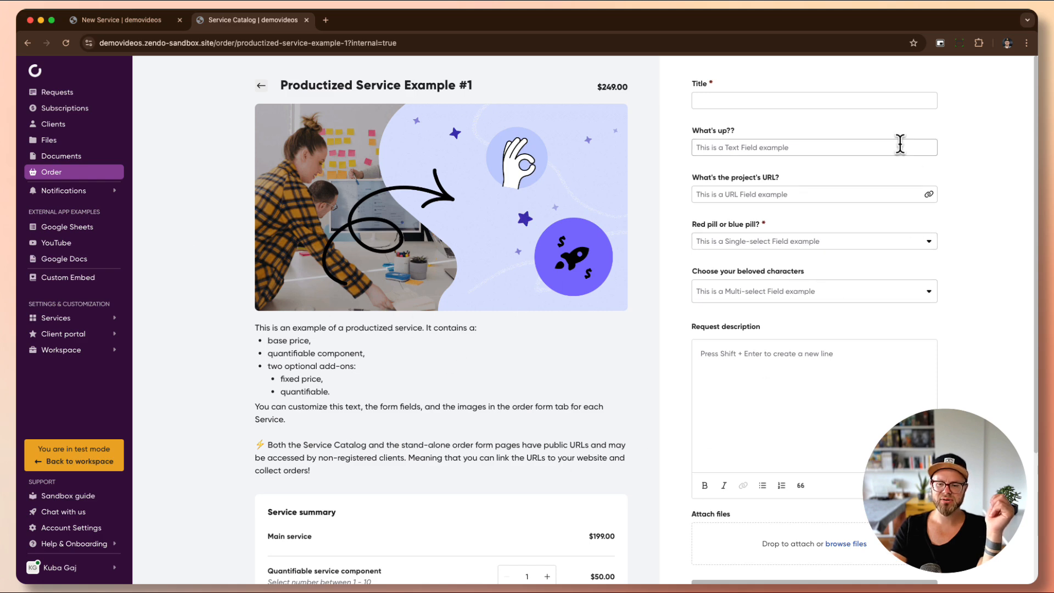
scroll(420, 385, down, 5)
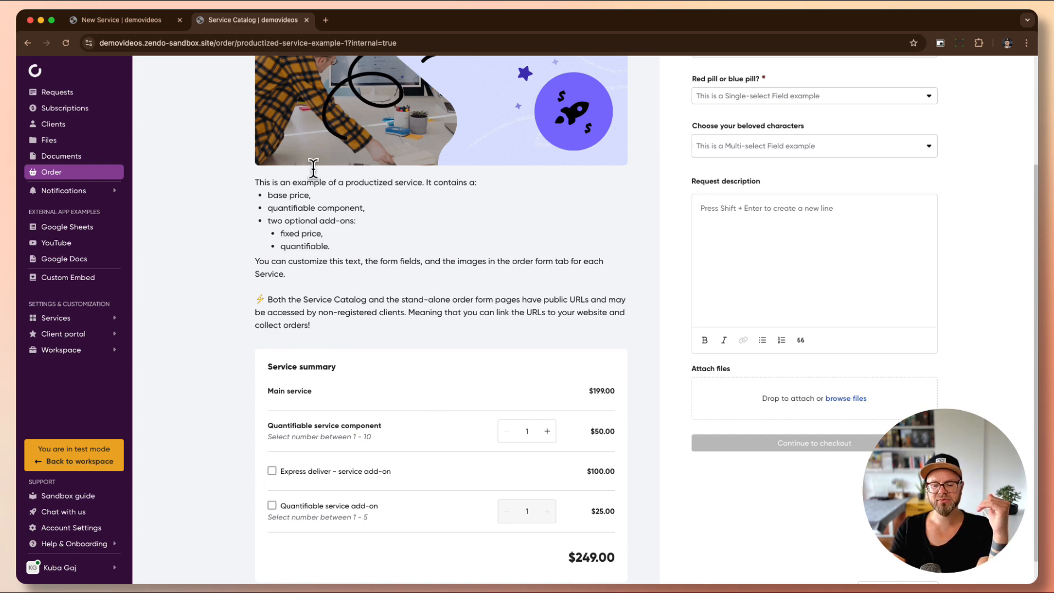
Return to the new service and look over the item quantity, price and add-on fields in its general details.
click(124, 22)
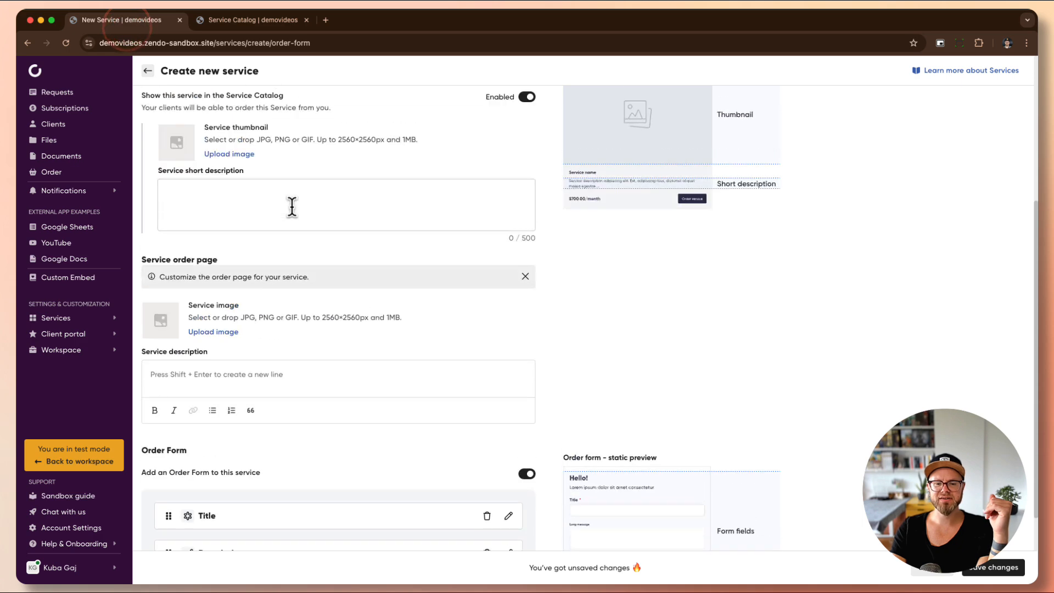
scroll(292, 207, up, 5)
click(164, 200)
scroll(600, 377, down, 2)
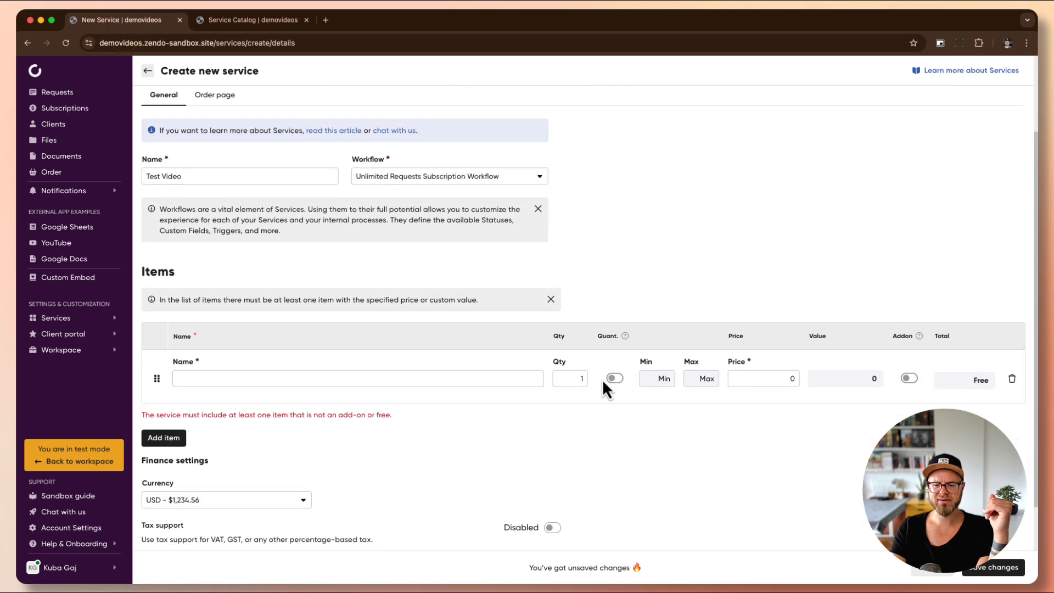
scroll(515, 228, up, 3)
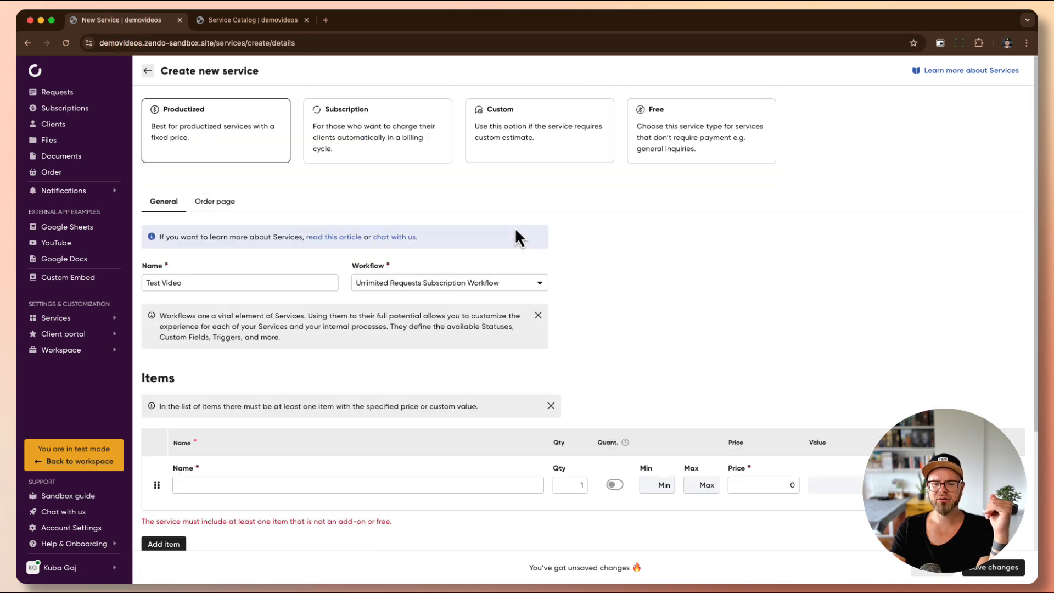
Turn off the Order Form in the new service's order page settings.
click(215, 201)
scroll(308, 290, down, 5)
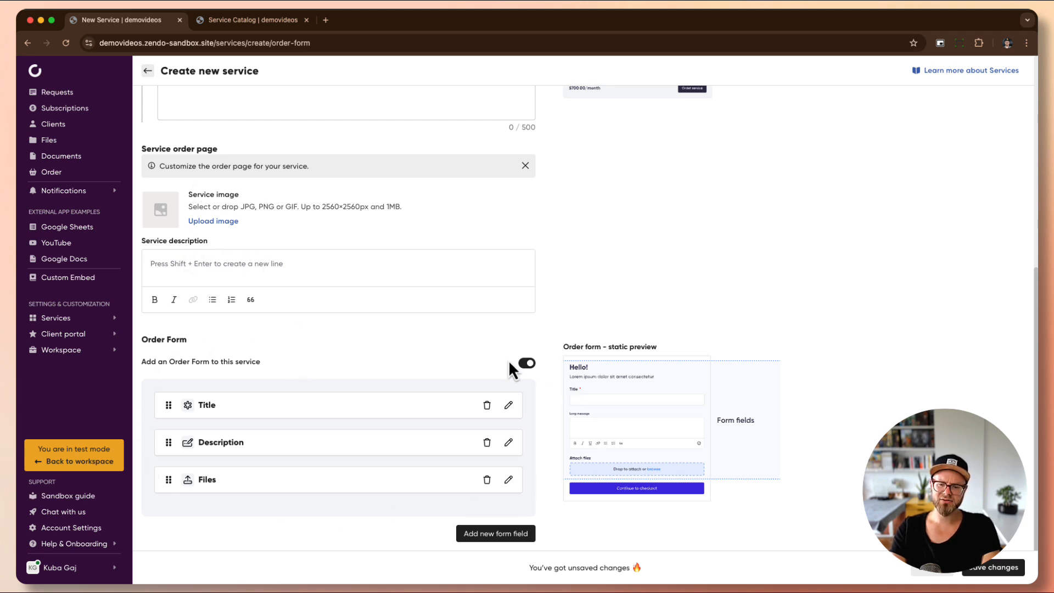
click(524, 362)
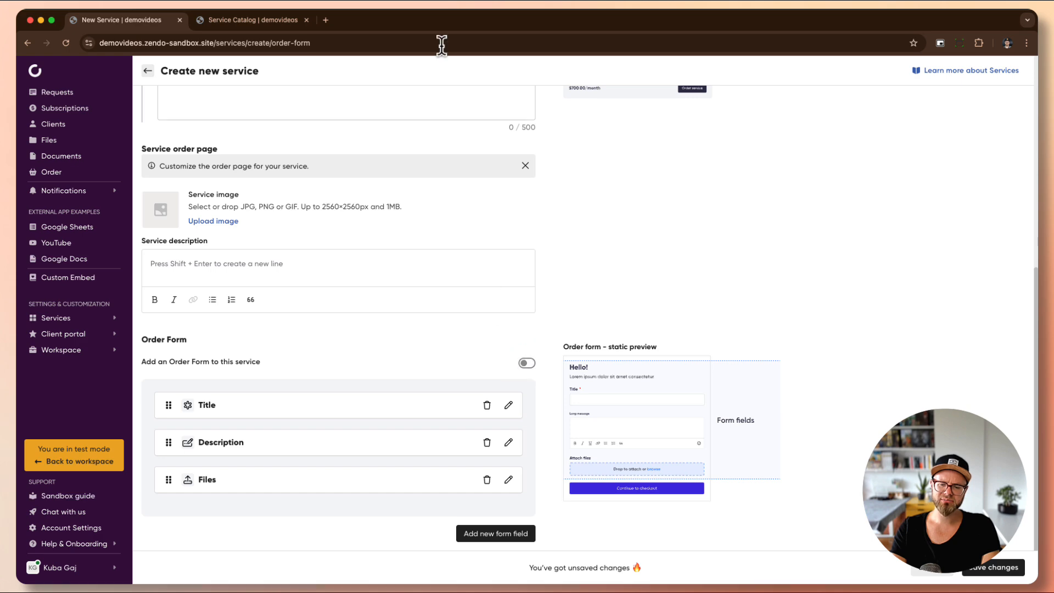
Examine the order form fields of Productized Service Example #1 in the catalog and return to the new service.
click(261, 20)
scroll(750, 227, up, 3)
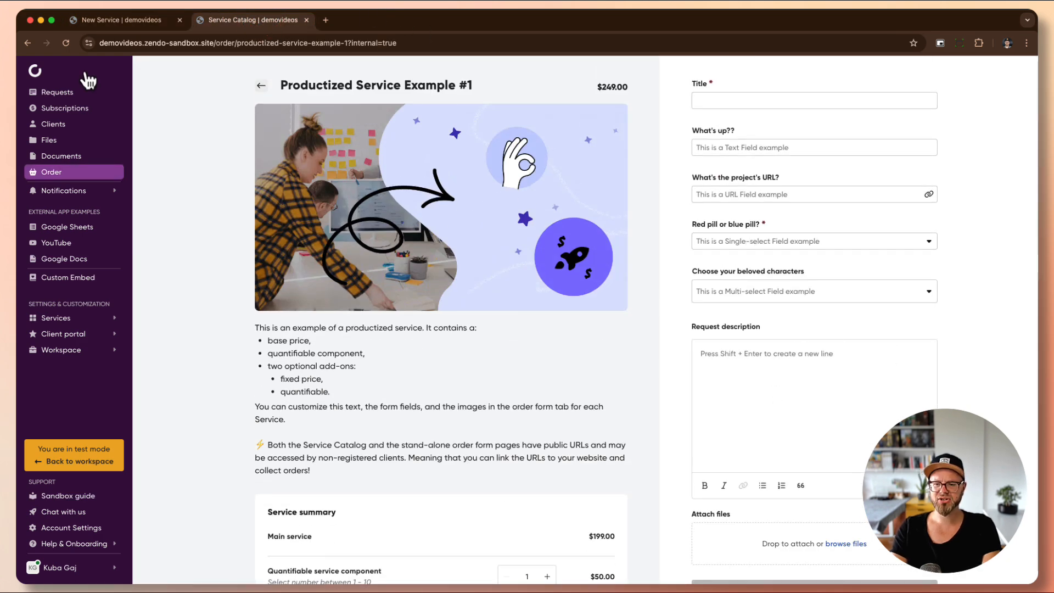
click(103, 22)
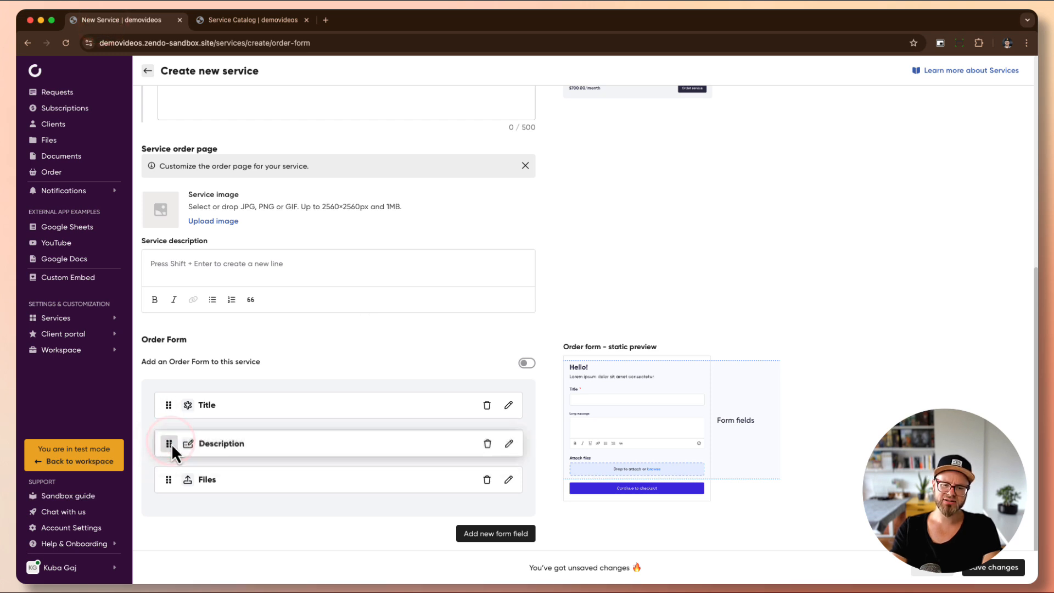
Examine the available form field types and the settings of the Description and Files fields in the new service's order form.
click(504, 535)
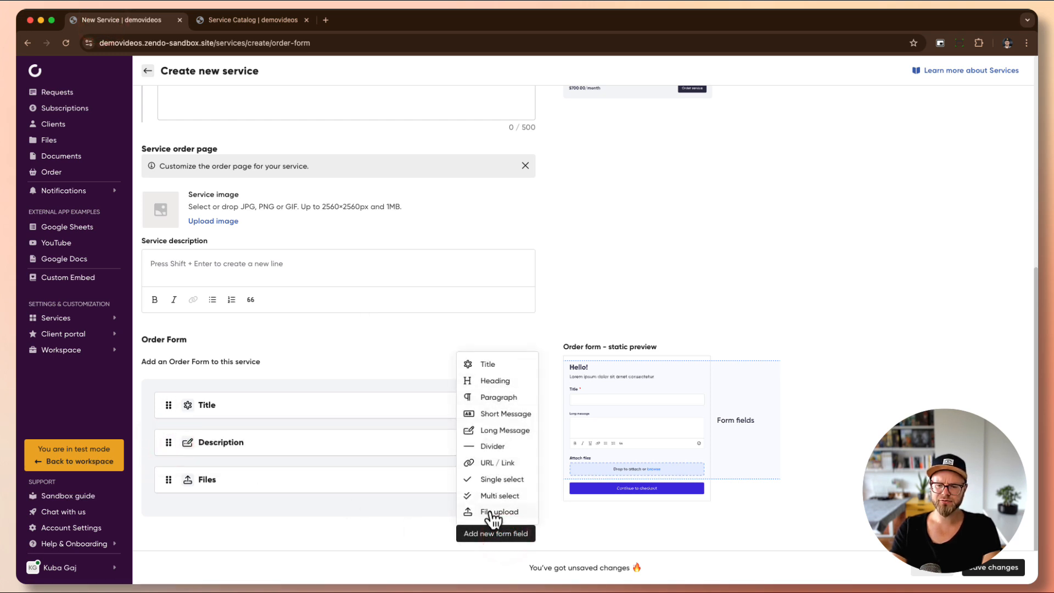
click(508, 442)
scroll(397, 457, down, 4)
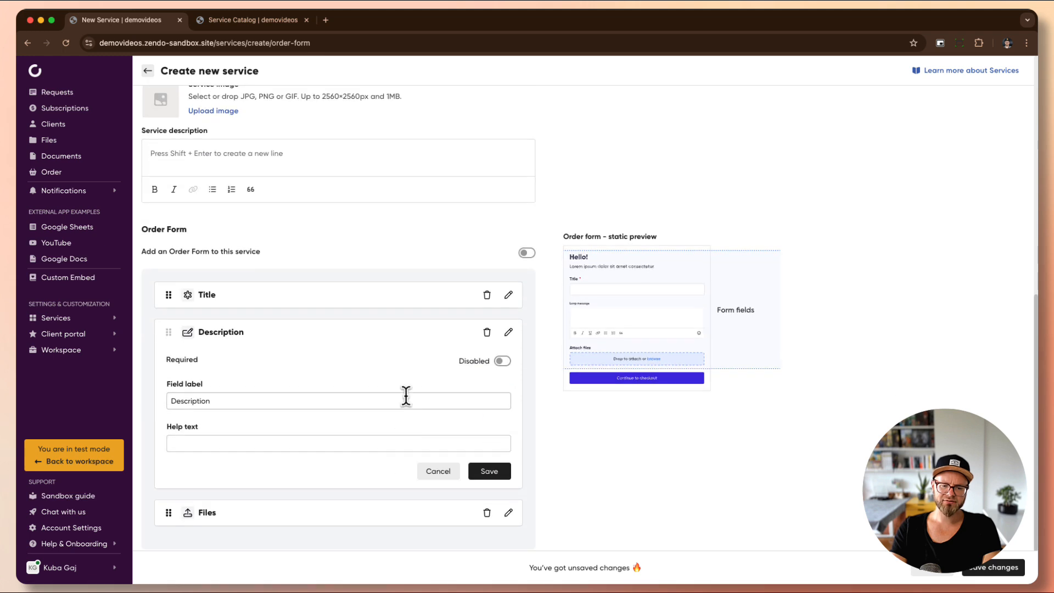
click(242, 404)
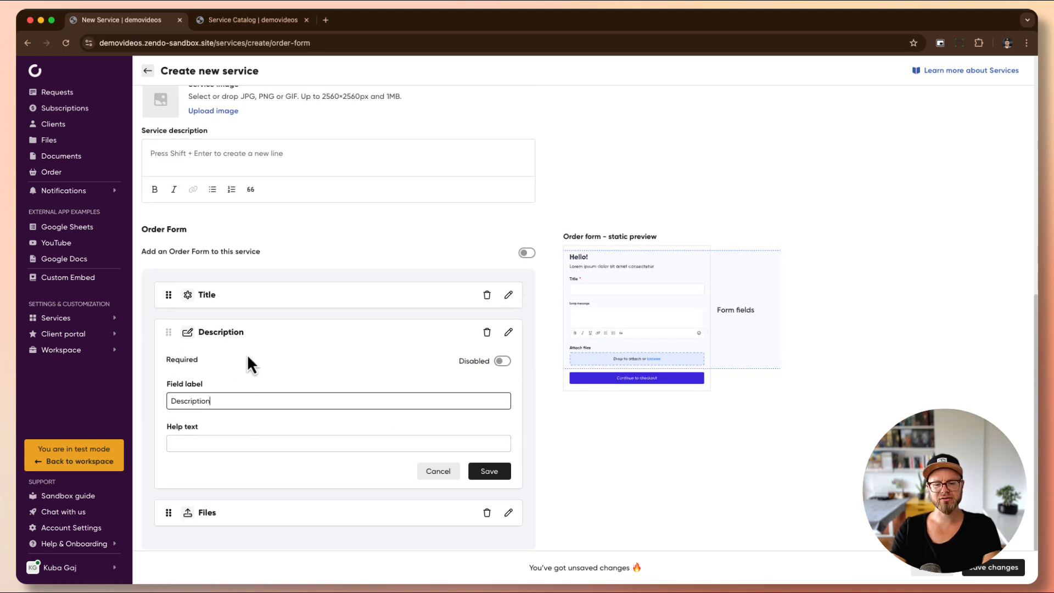
scroll(247, 357, down, 1)
click(509, 480)
scroll(413, 490, down, 2)
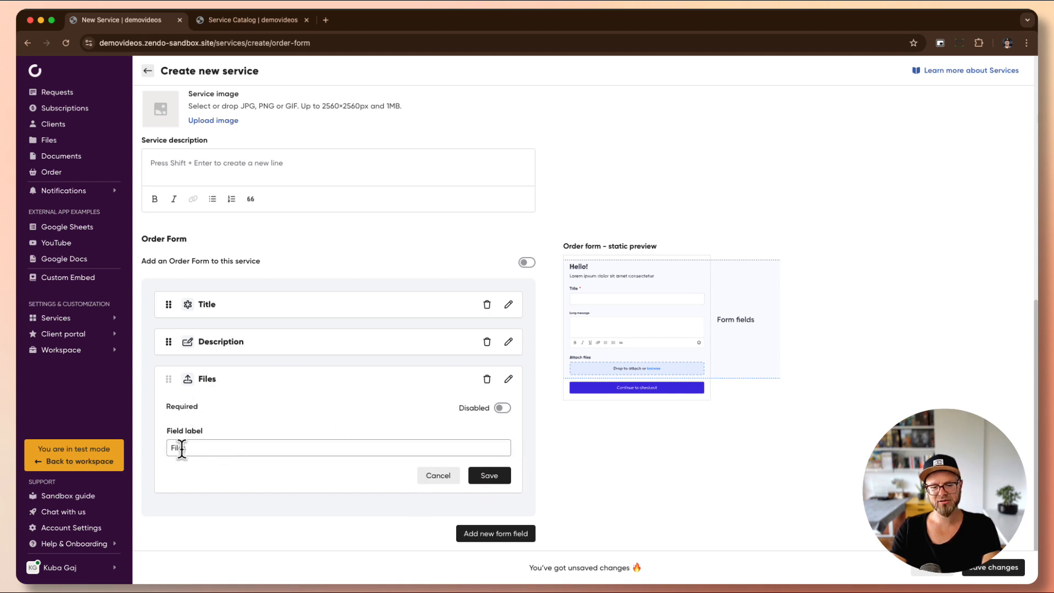
click(477, 536)
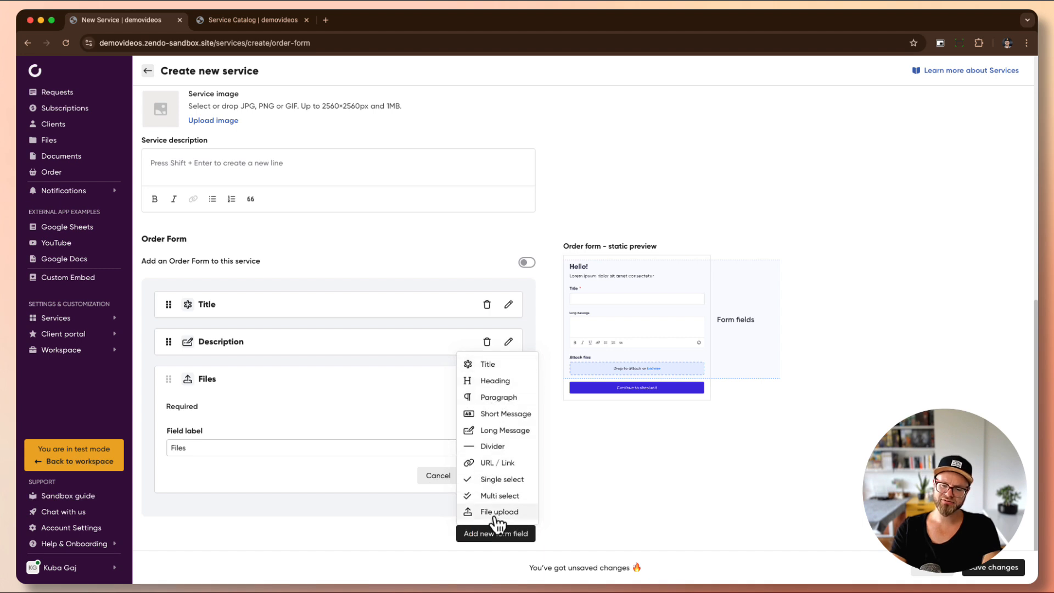
click(538, 242)
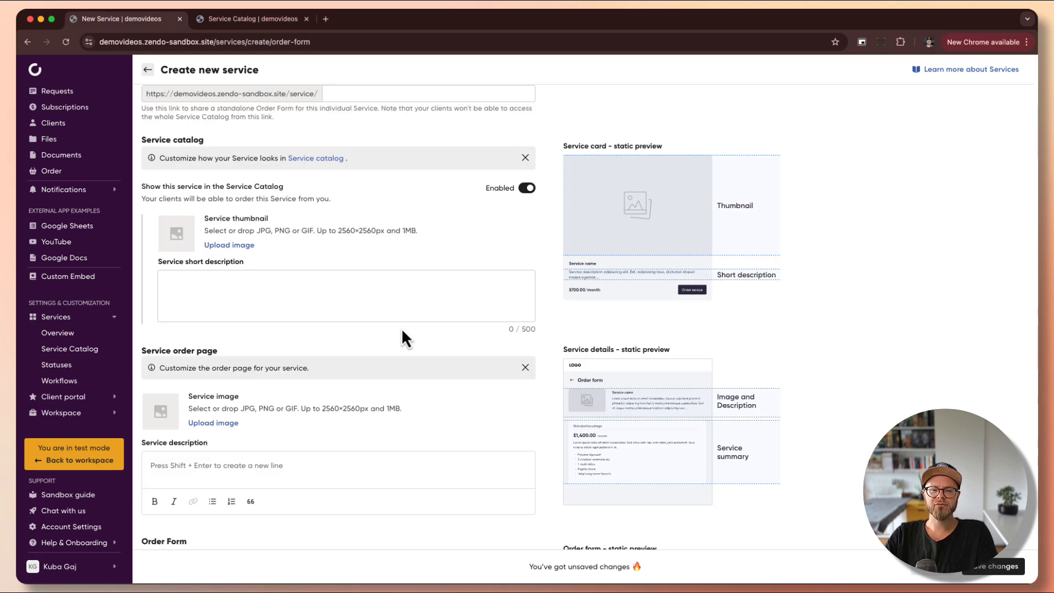
Leave the new service for the services overview, discarding all unsaved changes.
scroll(393, 324, up, 3)
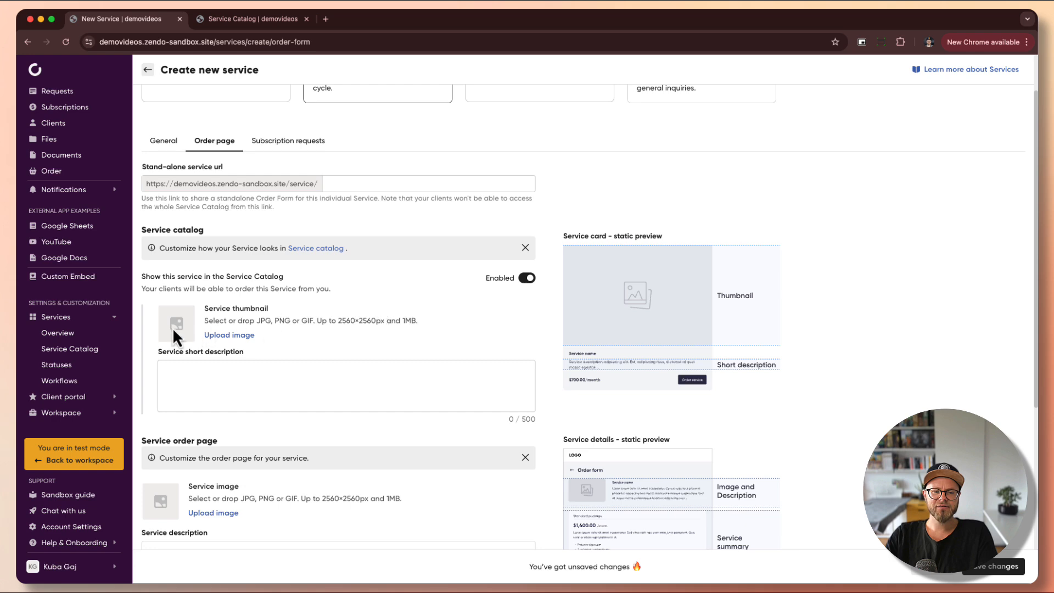
click(64, 332)
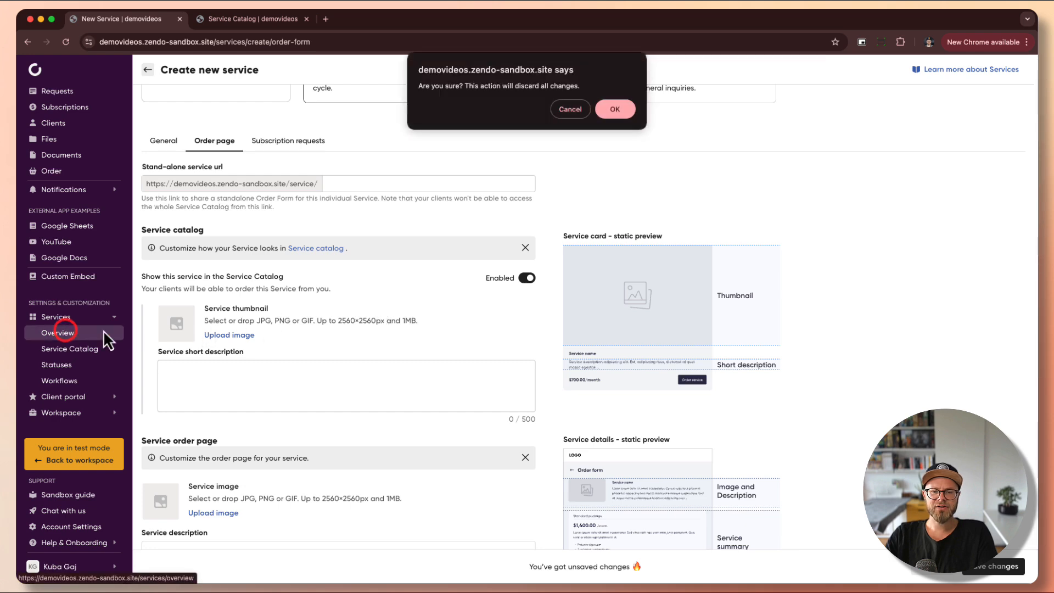
click(615, 110)
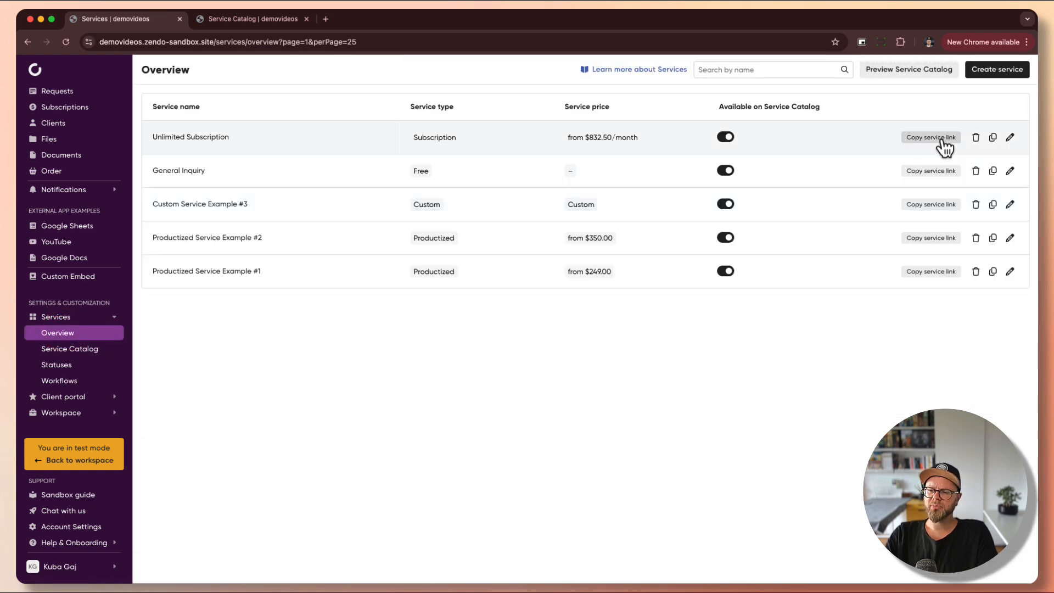
Copy the Unlimited Subscription's service link from the overview and open it in a new browser tab.
click(929, 138)
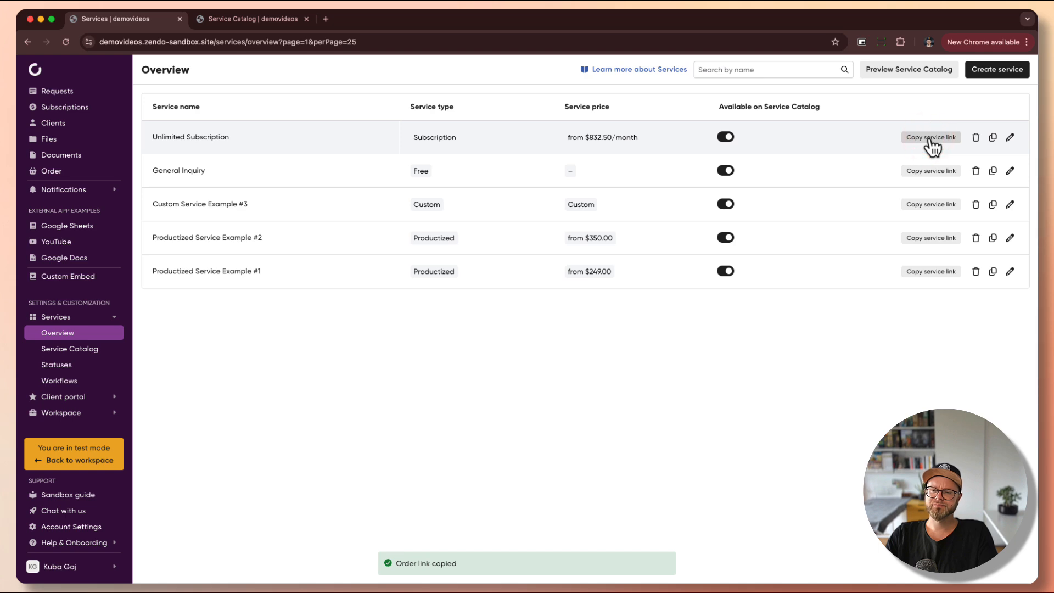
click(934, 138)
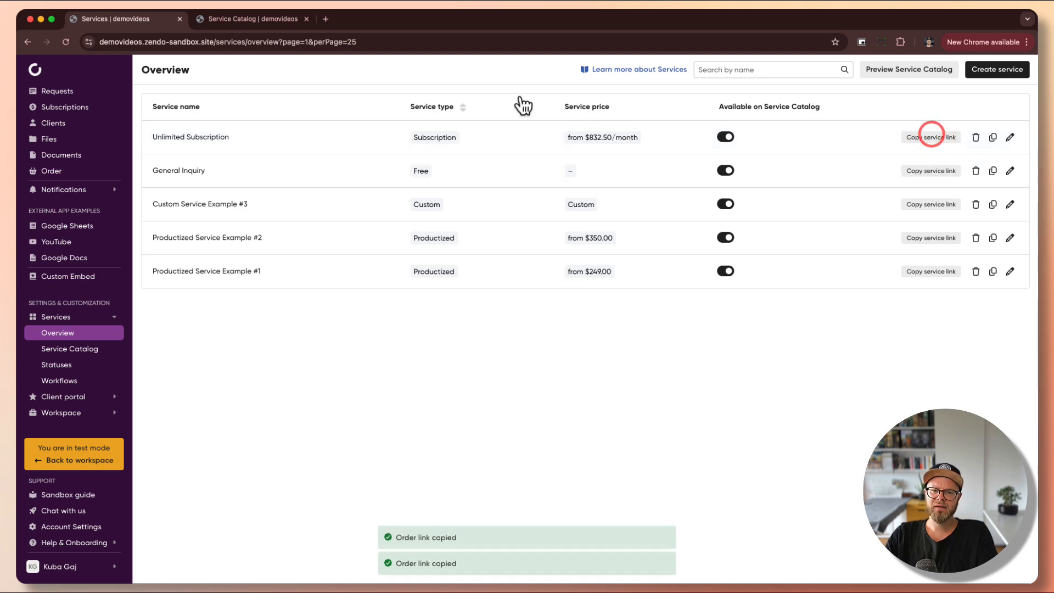
key(super+t)
key(super+v)
key(Return)
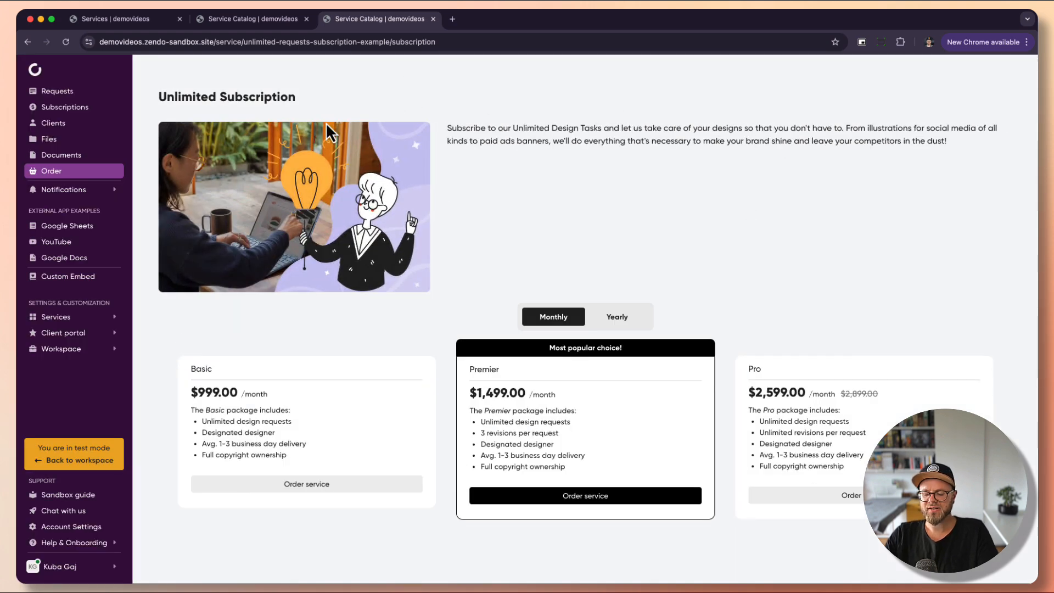
Open the copied Unlimited Subscription link in an incognito window and look over the public order page.
key(super+shift+n)
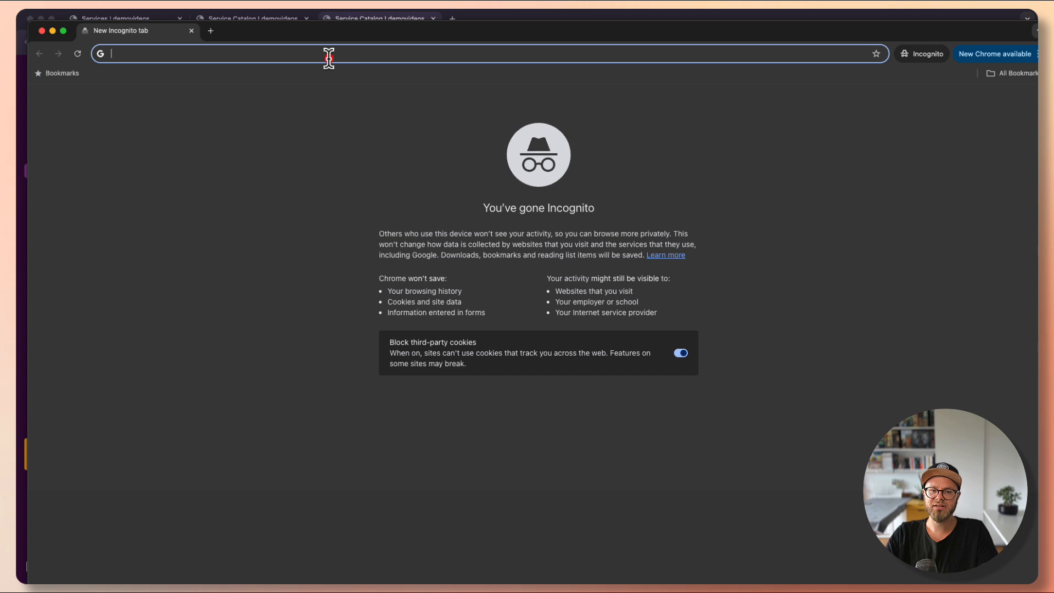
key(super+v)
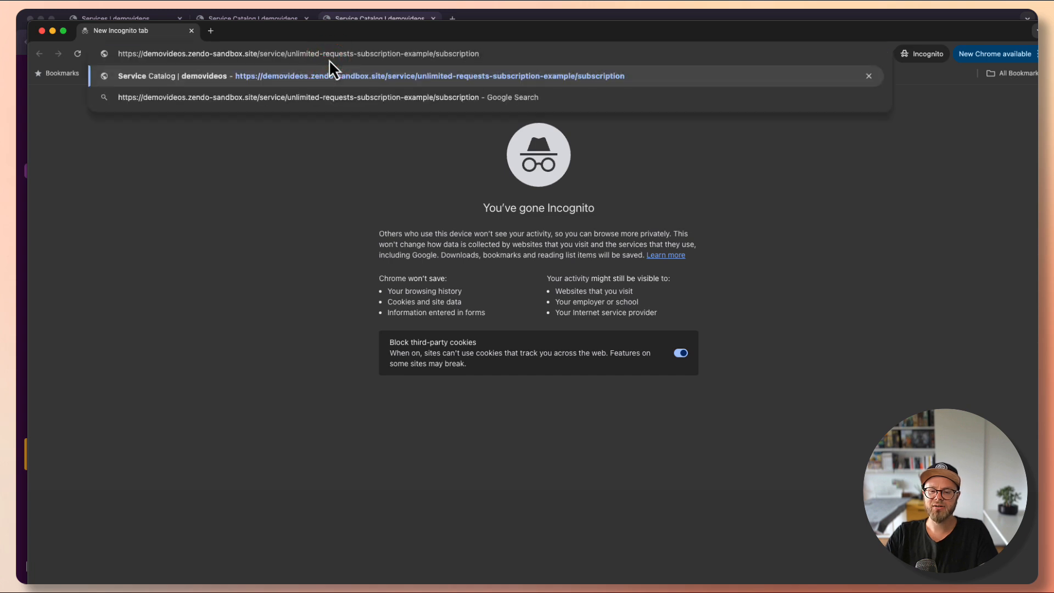
key(Return)
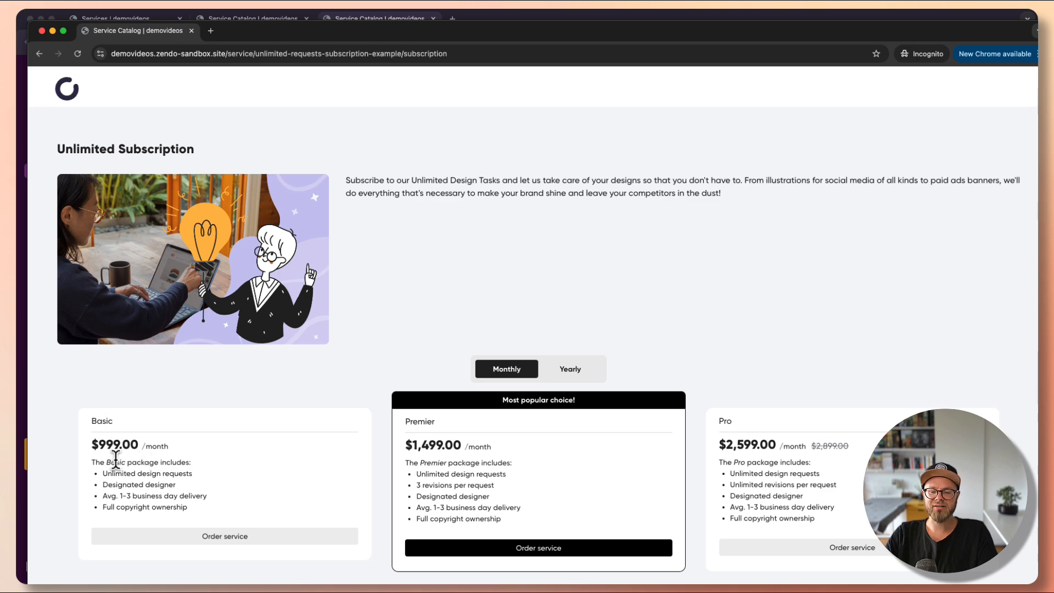
scroll(518, 330, down, 1)
scroll(518, 330, up, 1)
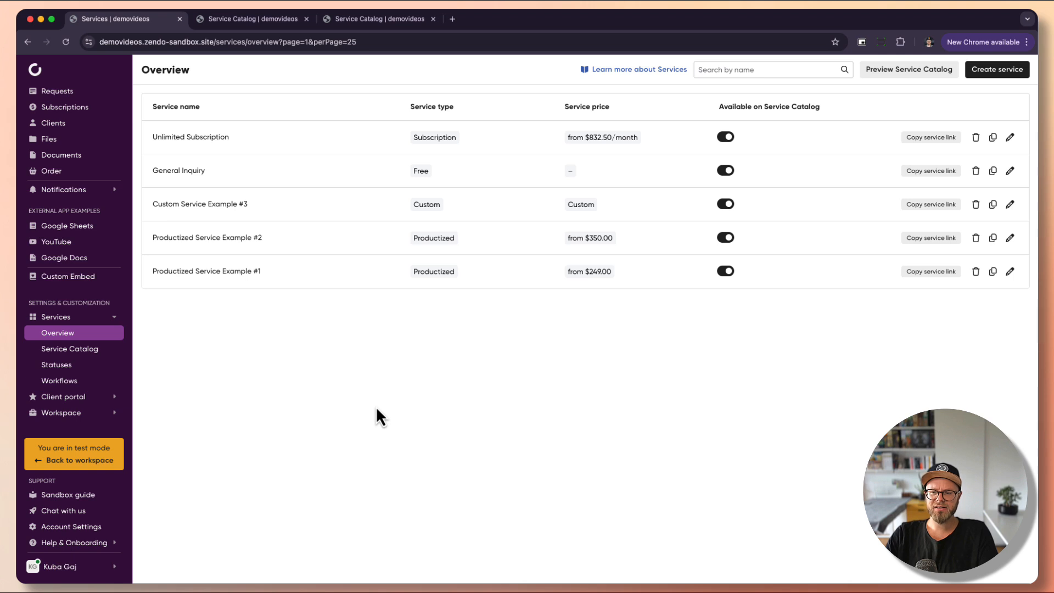
Open Productized Service Example #1 from the workspace's own order catalog and inspect its internal page address.
click(61, 172)
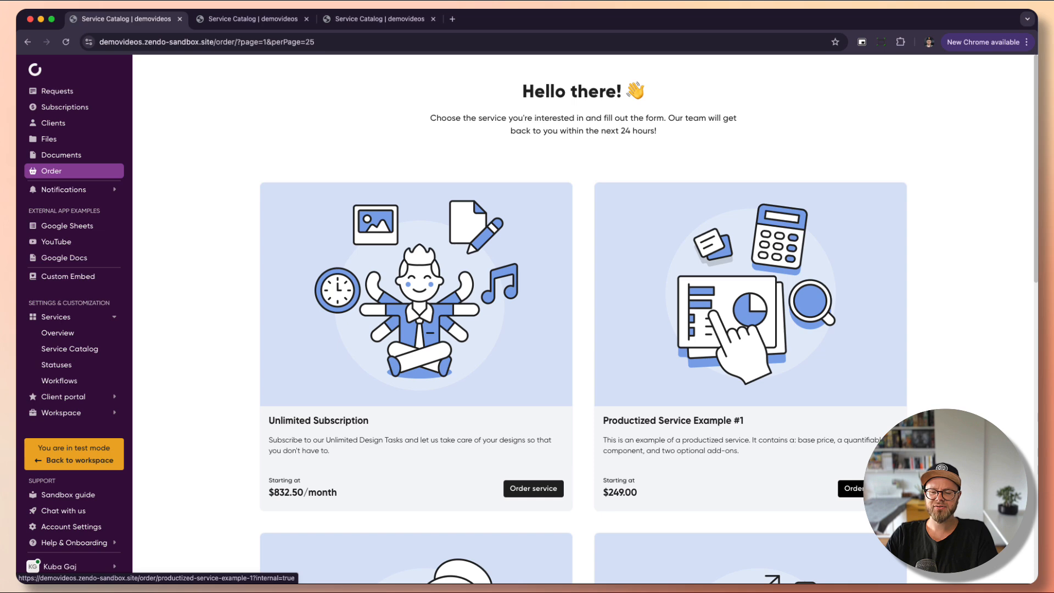
click(853, 488)
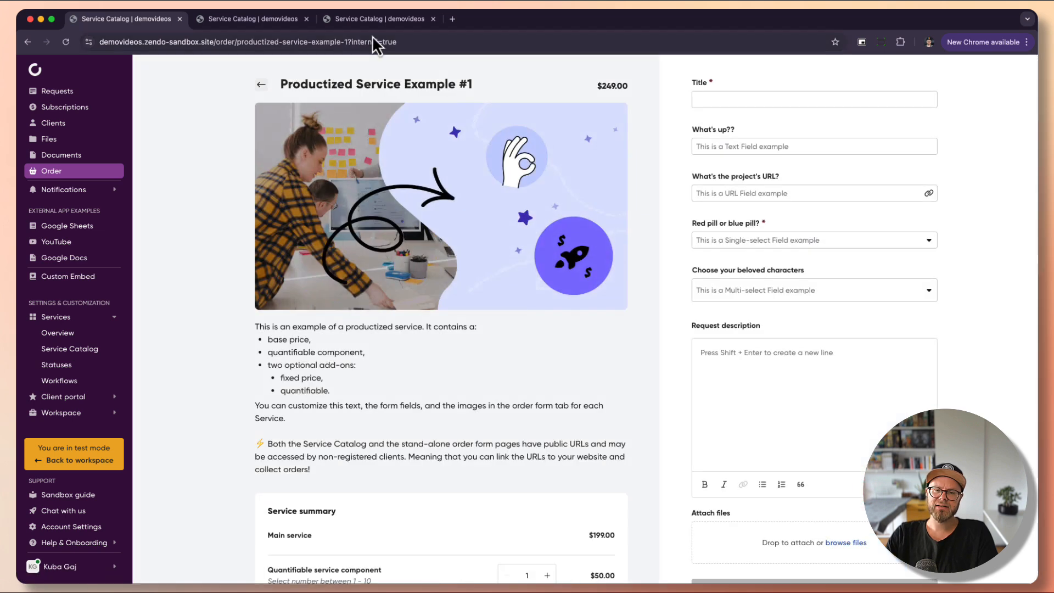
click(369, 42)
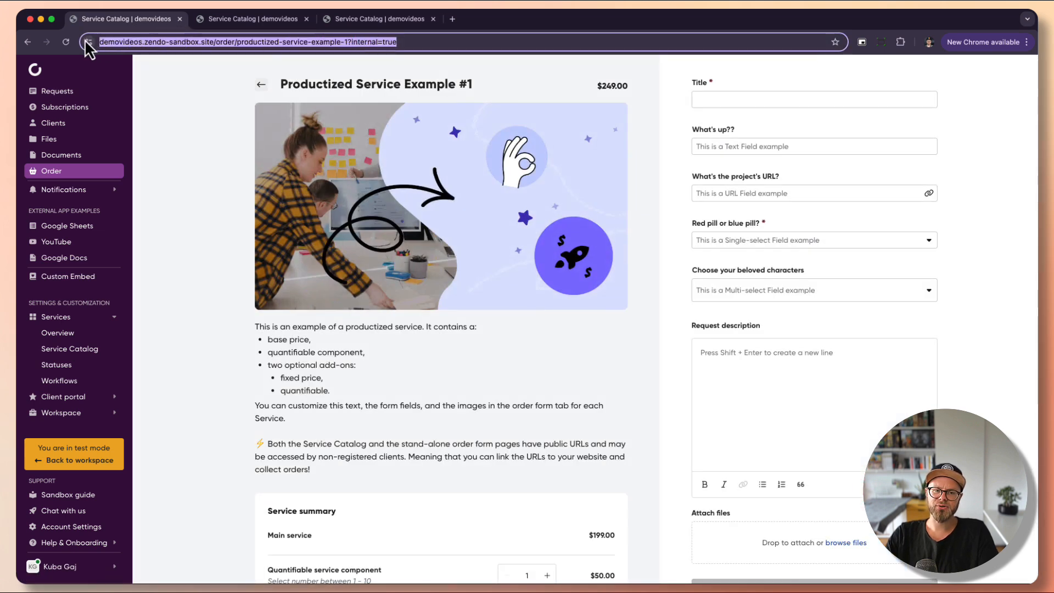
click(414, 42)
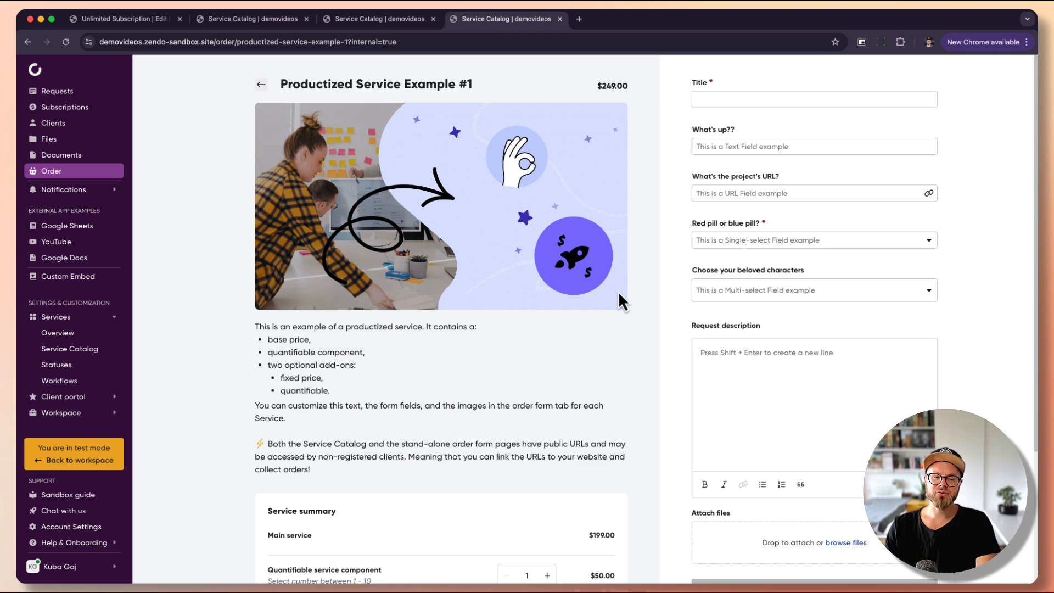
Open the Unlimited Subscription's order page settings from the services overview and copy its stand-alone service URL.
click(63, 334)
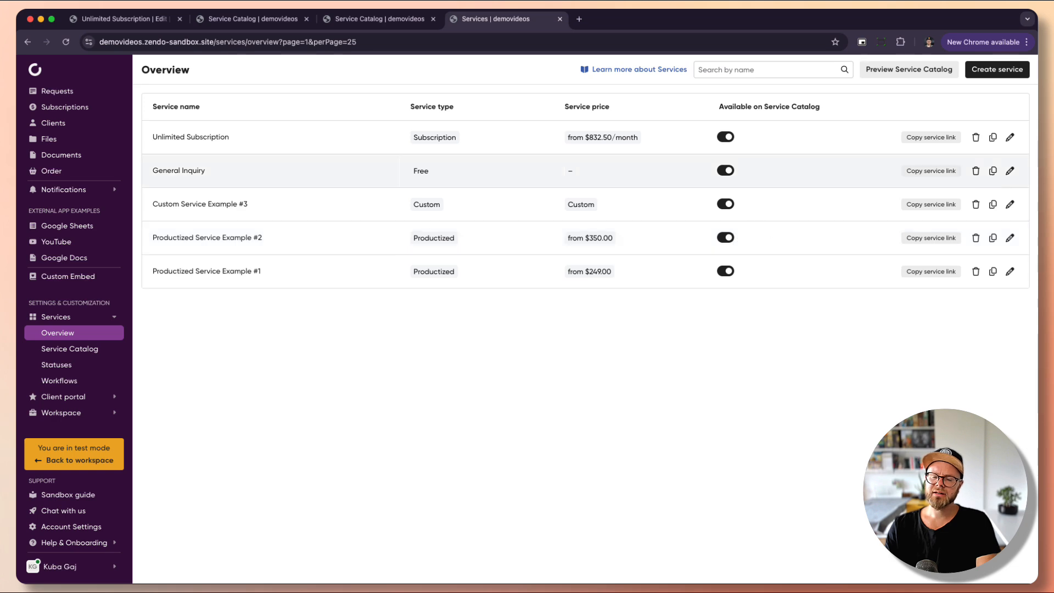
click(1010, 140)
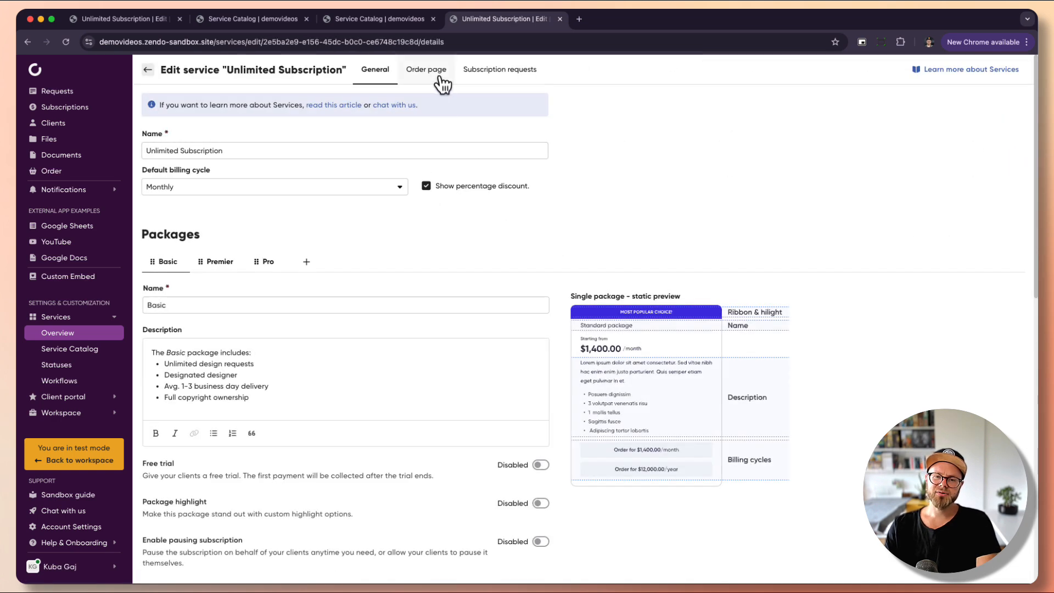
click(440, 78)
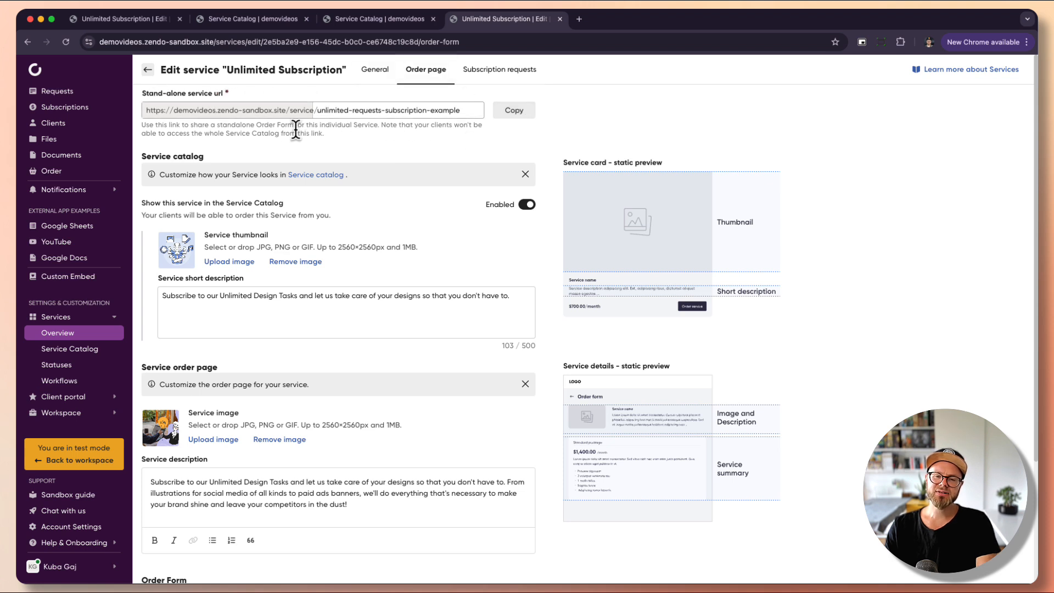
click(514, 110)
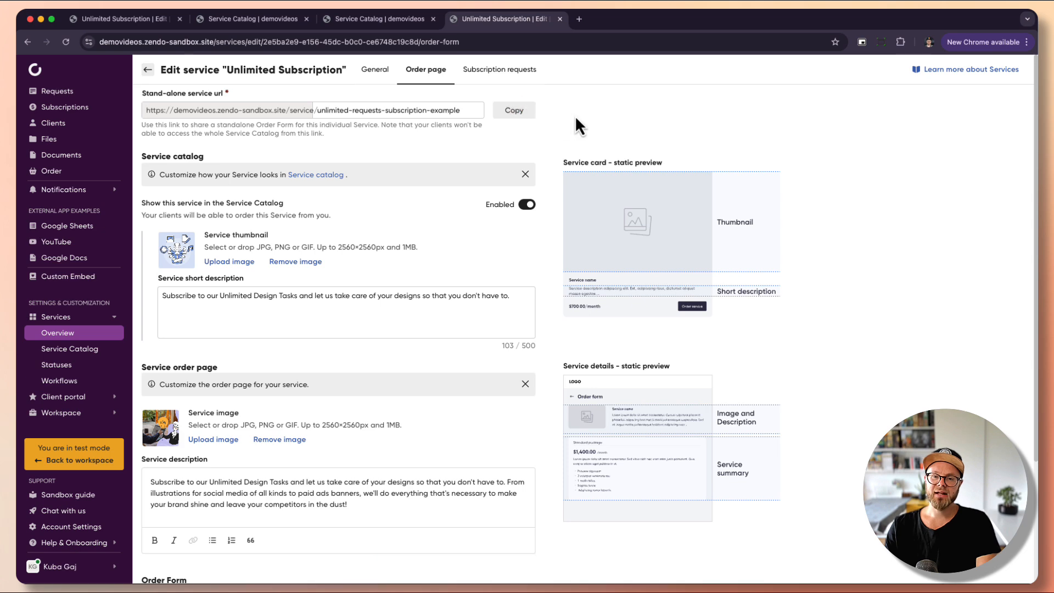